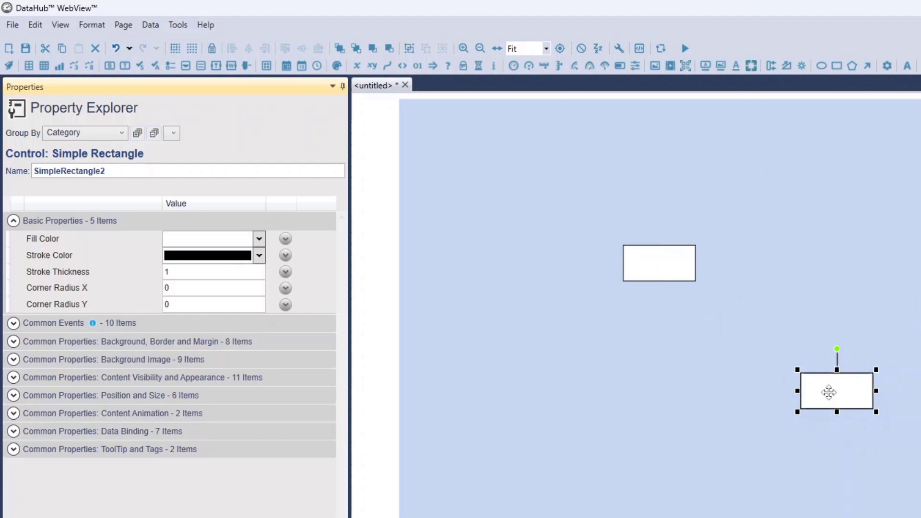
Move the second rectangle level with the first, and give the first rectangle a light beige fill
left_click_drag(828, 390, 805, 263)
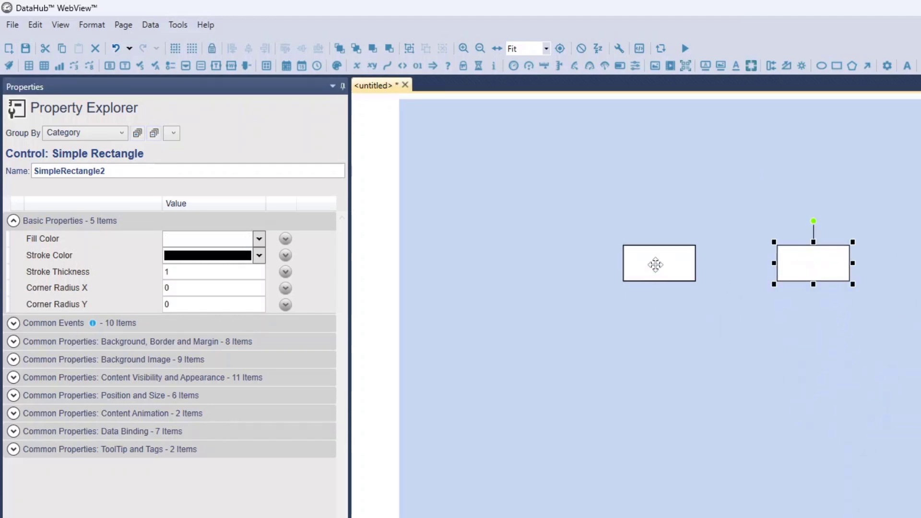
left_click(655, 264)
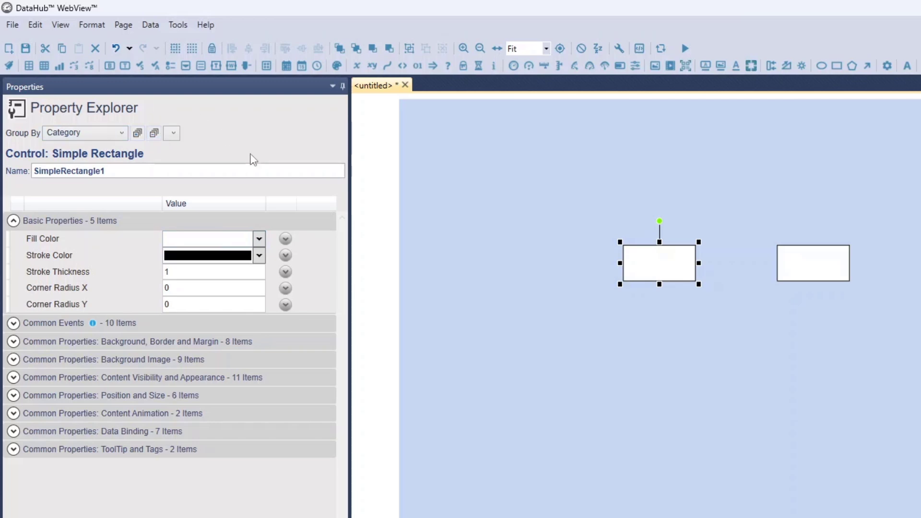
left_click(183, 238)
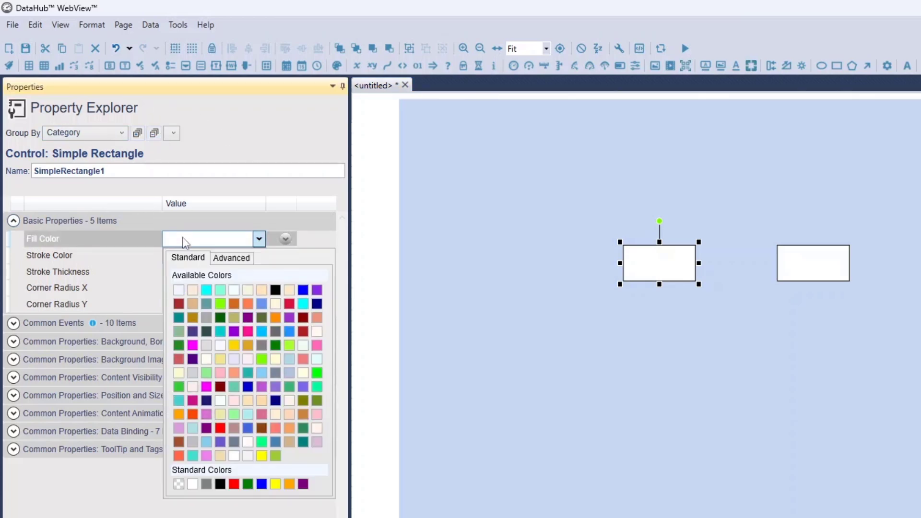
left_click(193, 290)
Give the first rectangle a deep pink stroke with a stroke thickness of 5
left_click(206, 265)
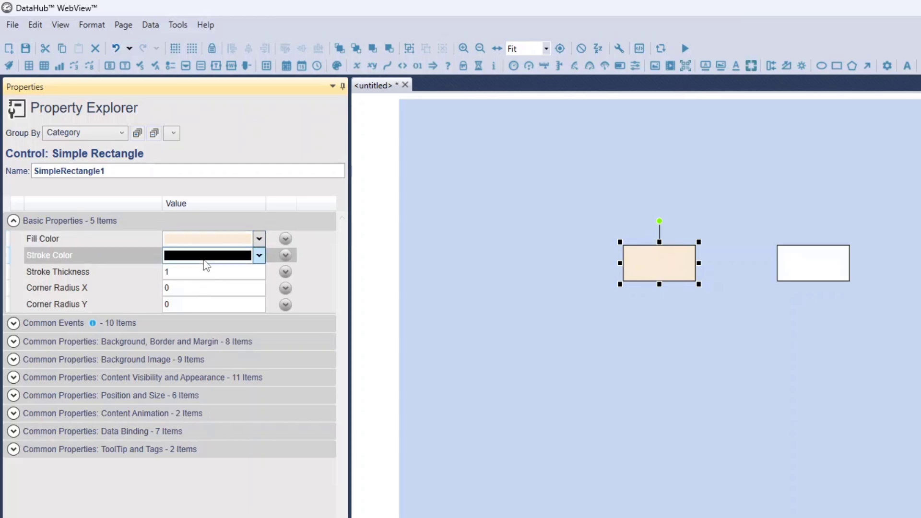
left_click(253, 354)
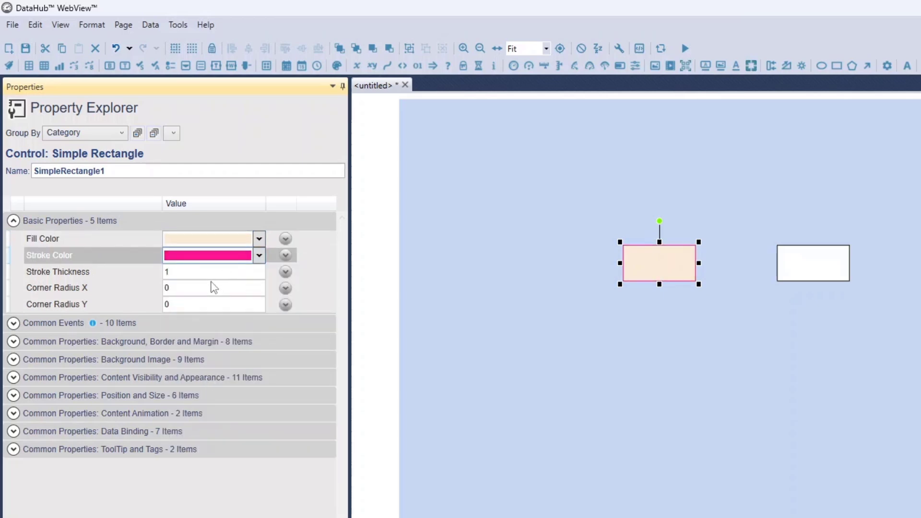
left_click(202, 275)
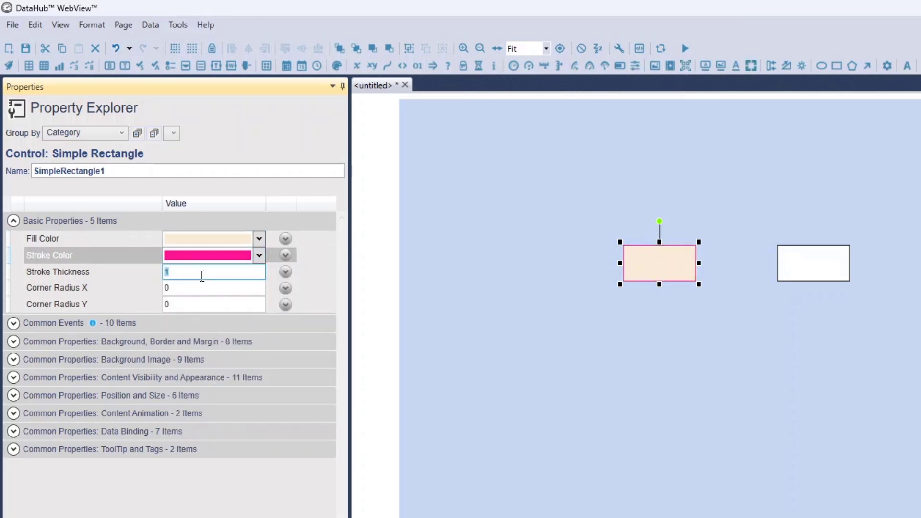
left_click(196, 288)
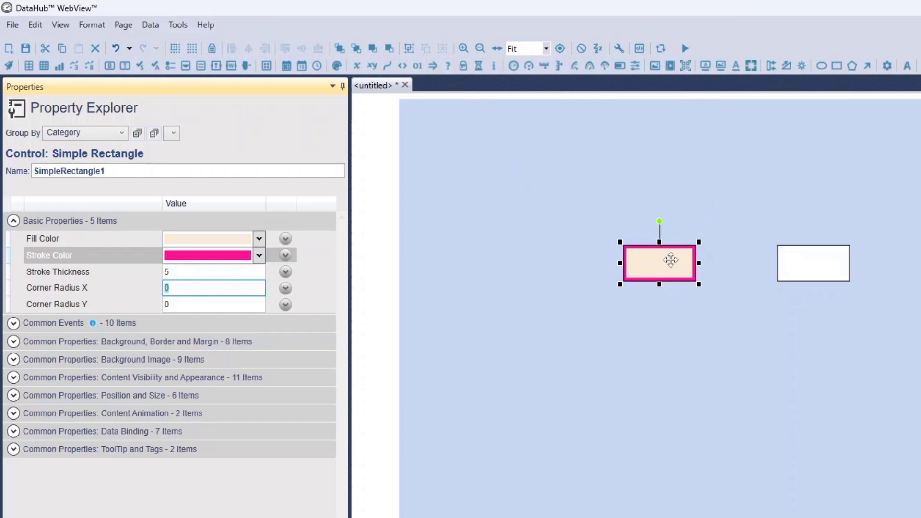
left_click(770, 202)
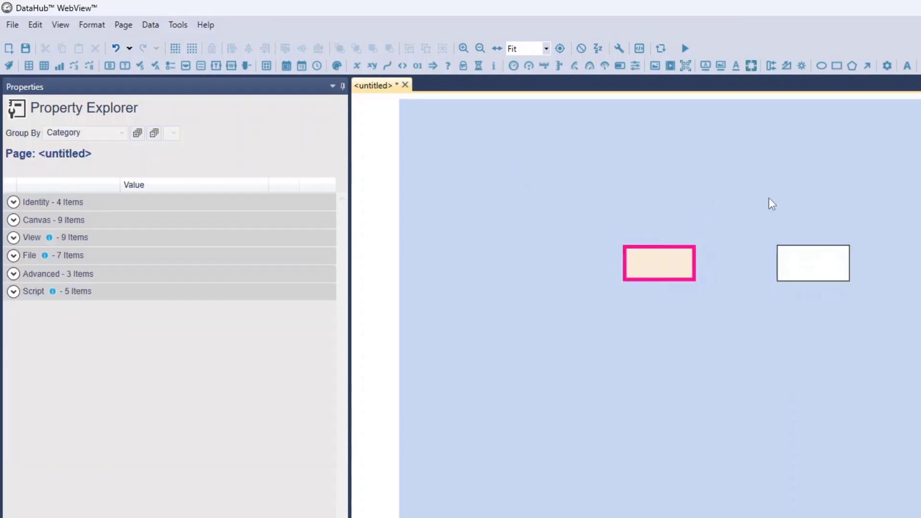
Select both rectangles together and try light gray and red fills before settling on dark magenta
left_click_drag(595, 182, 918, 363)
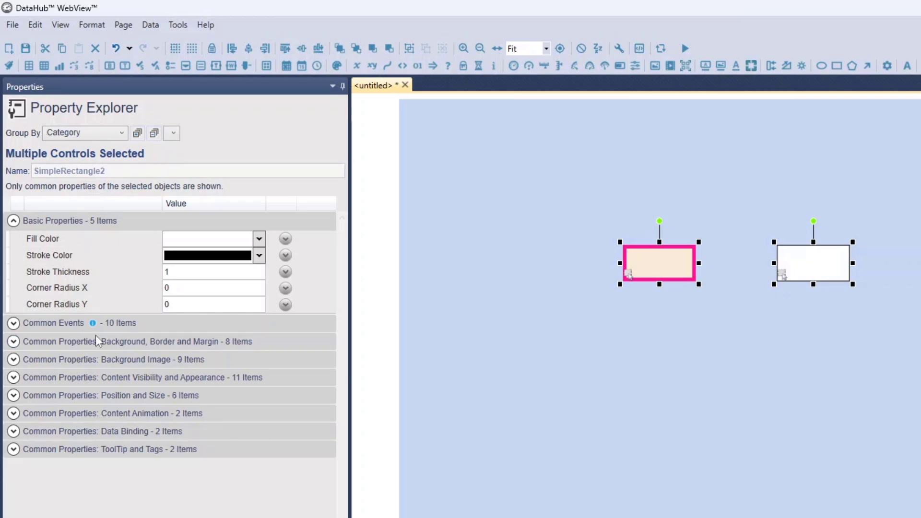
left_click(258, 238)
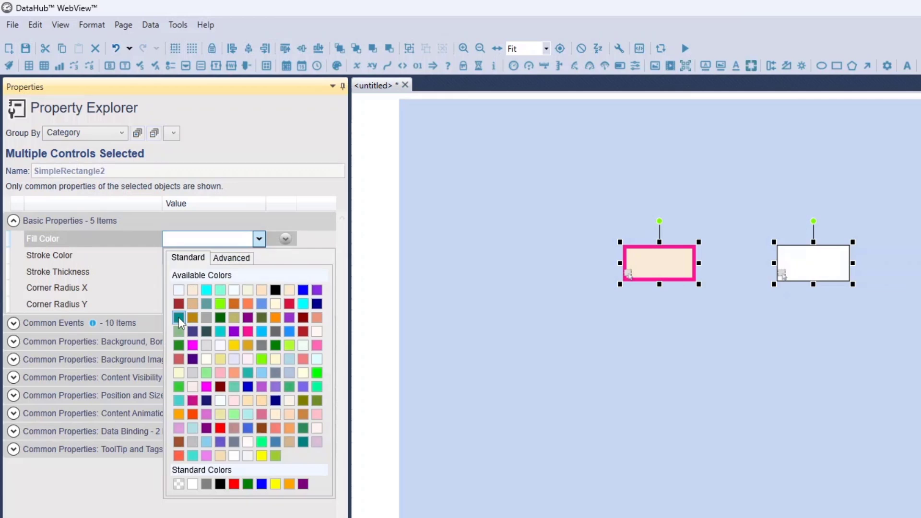
left_click(206, 346)
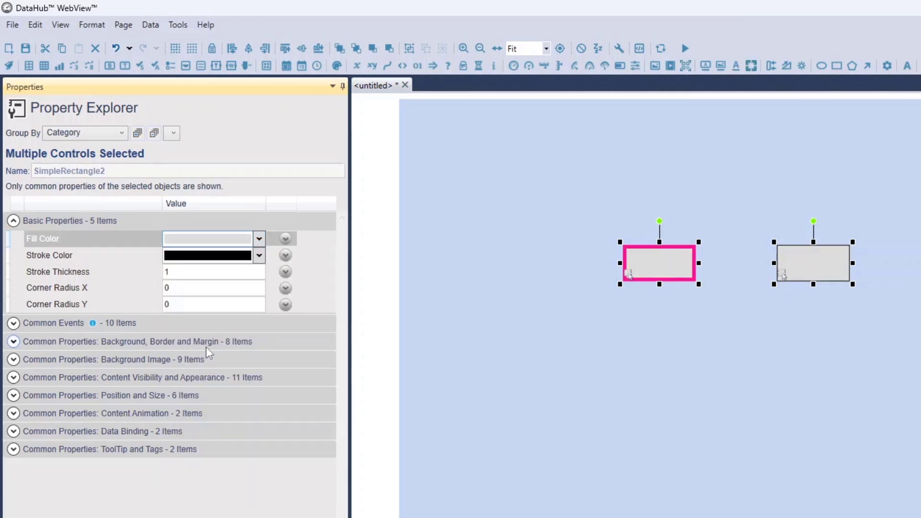
left_click(229, 239)
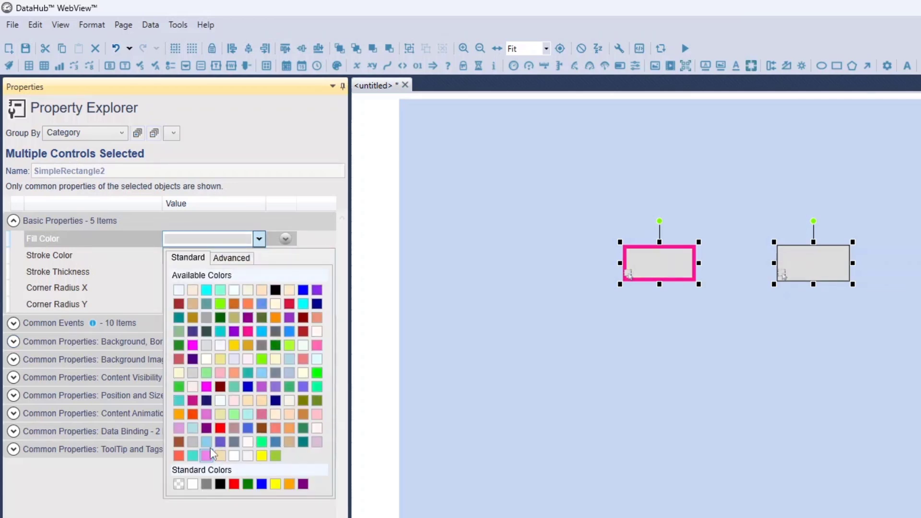
left_click(219, 427)
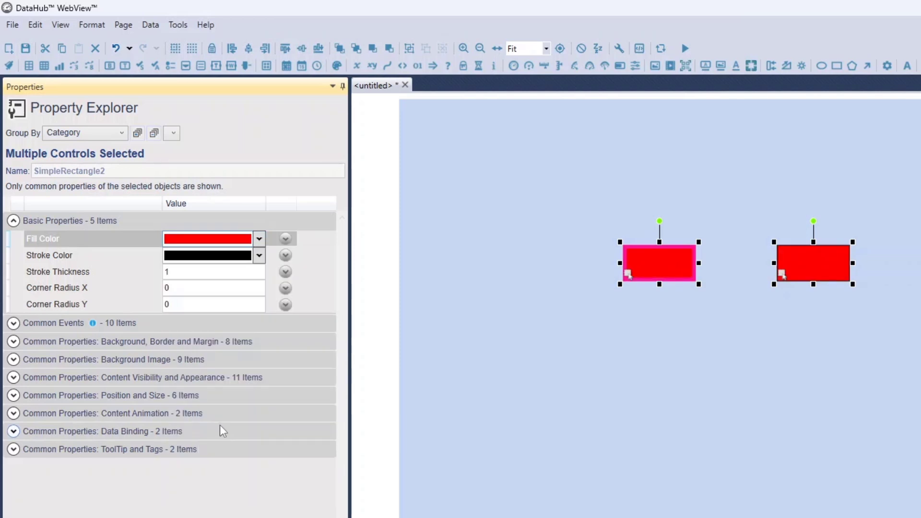
left_click(242, 237)
left_click(195, 402)
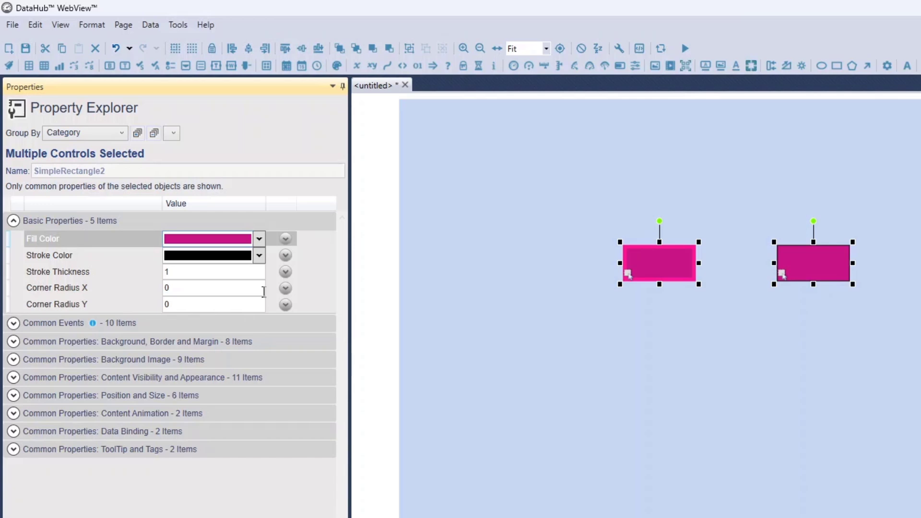
Set both rectangles' stroke thickness to 2 and their stroke color to a near-white azure
left_click(231, 273)
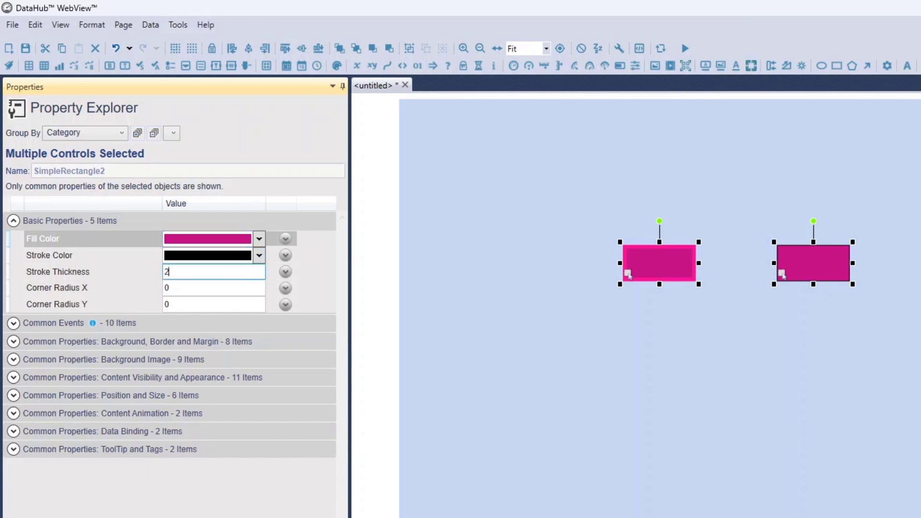
left_click(231, 291)
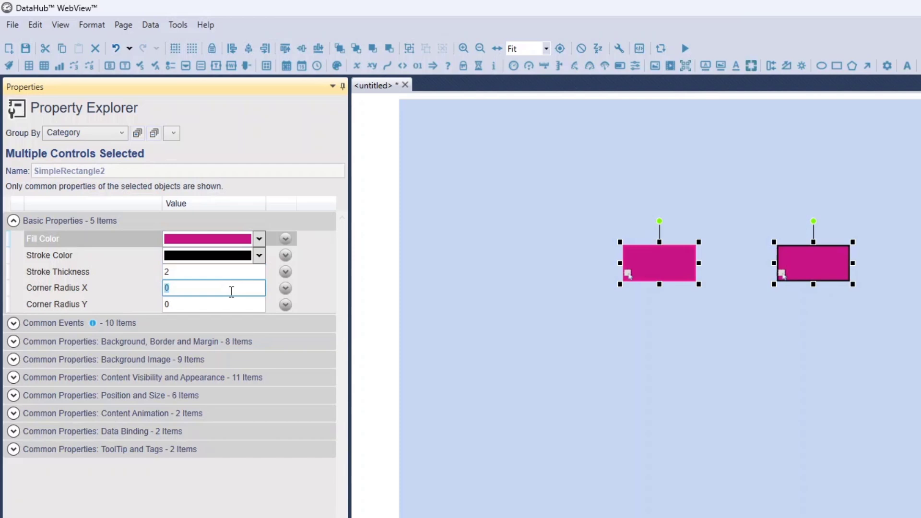
left_click(229, 259)
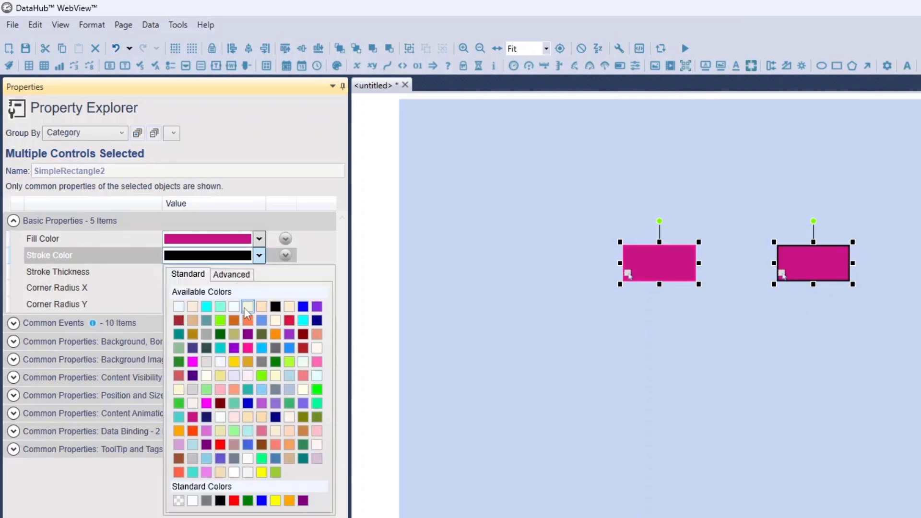
left_click(234, 309)
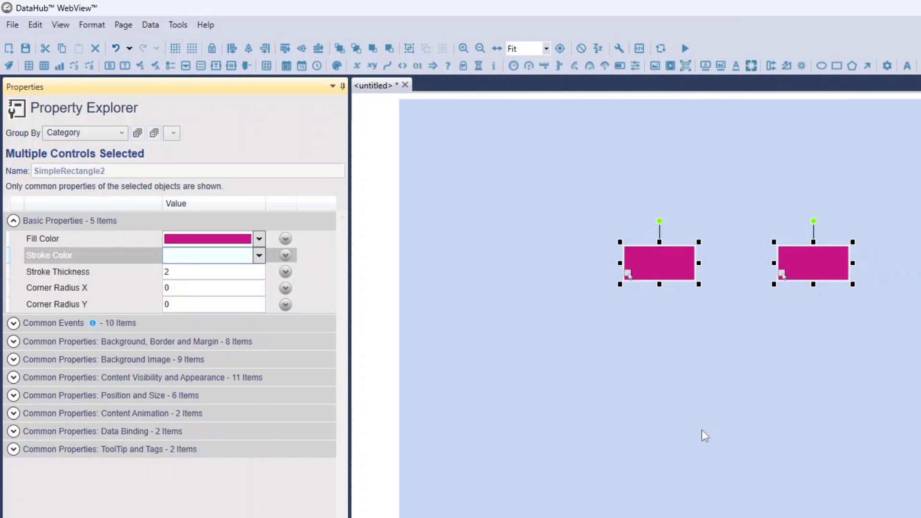
Undo and redo the stroke color change on both rectangles, and clear the selection
left_click(116, 48)
left_click(144, 49)
left_click(662, 324)
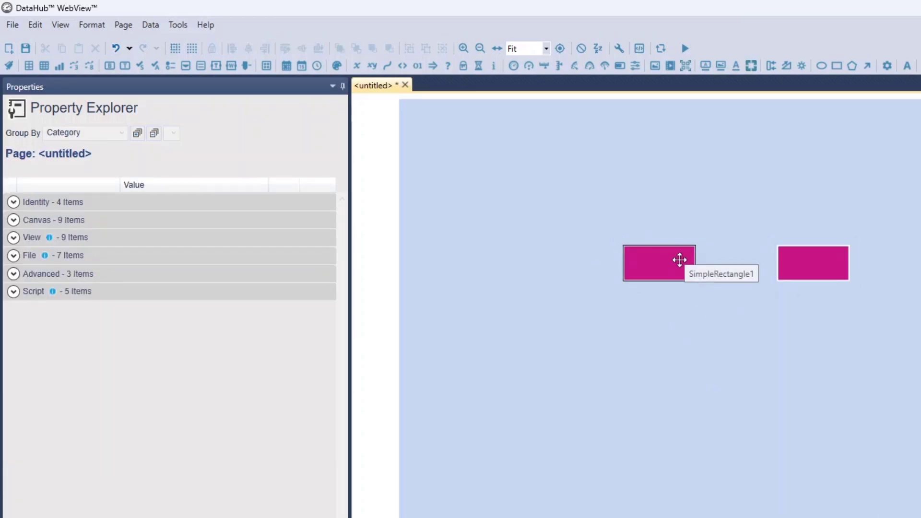
Move the first rectangle diagonally up and away from the second one on the canvas
left_click_drag(678, 259, 638, 196)
left_click(712, 199)
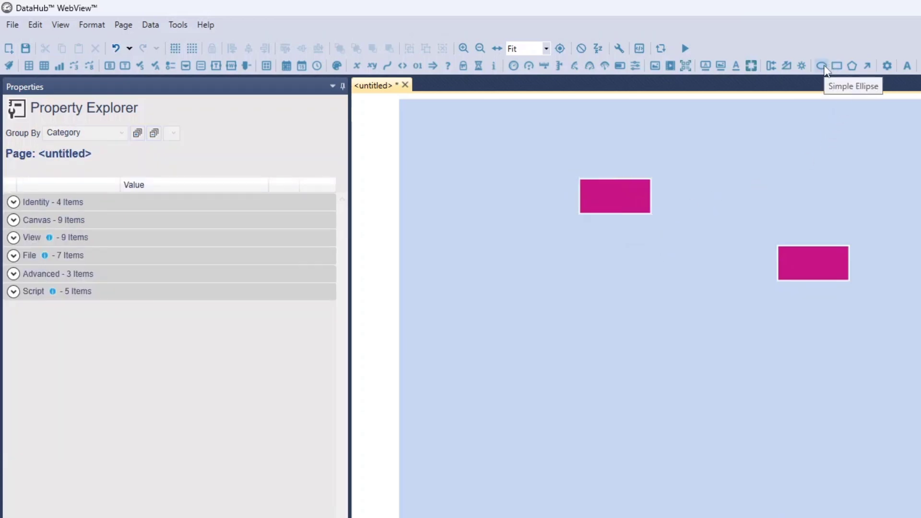
Add a Simple Ellipse, place it below the first rectangle, and stretch it into a wide oval
left_click(823, 67)
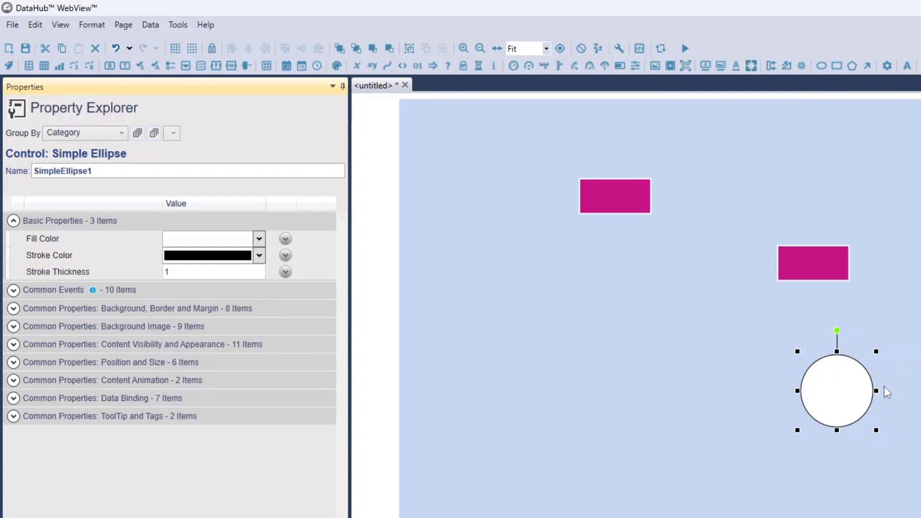
left_click_drag(712, 191, 598, 323)
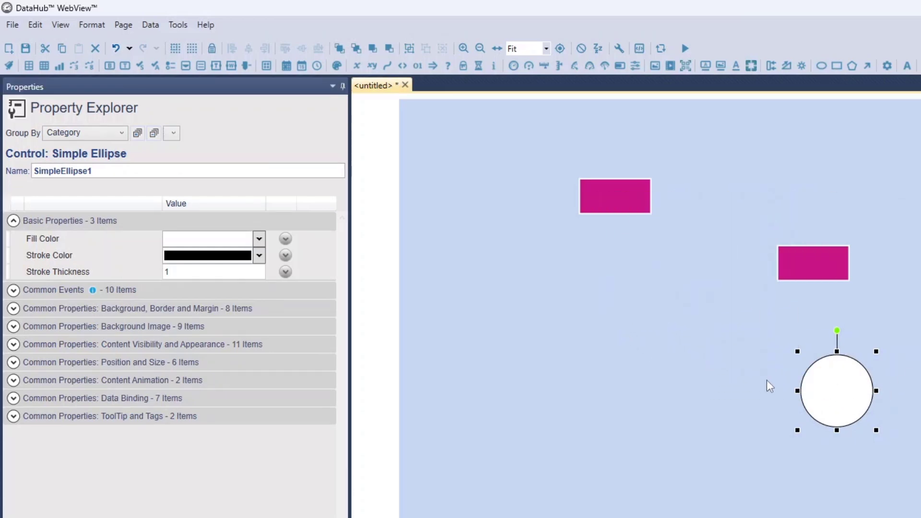
left_click_drag(821, 380, 598, 304)
left_click(639, 349)
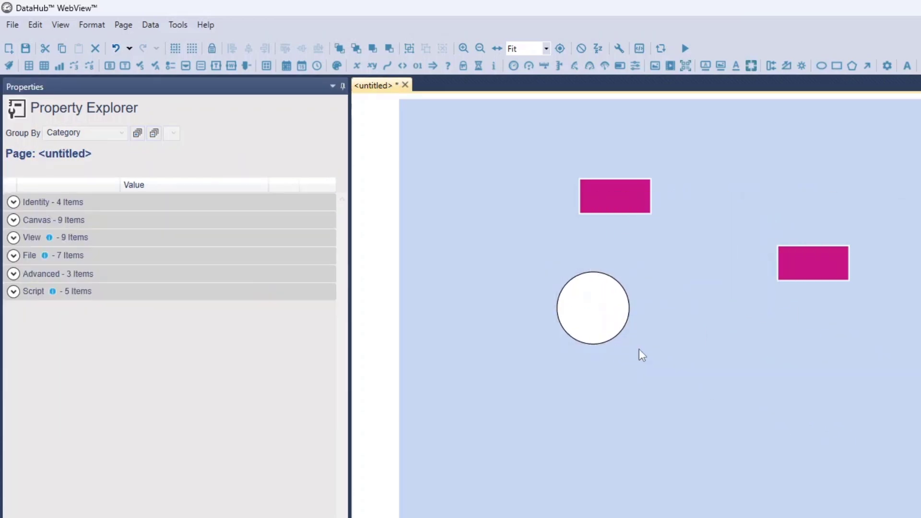
left_click(612, 329)
left_click_drag(632, 347, 672, 341)
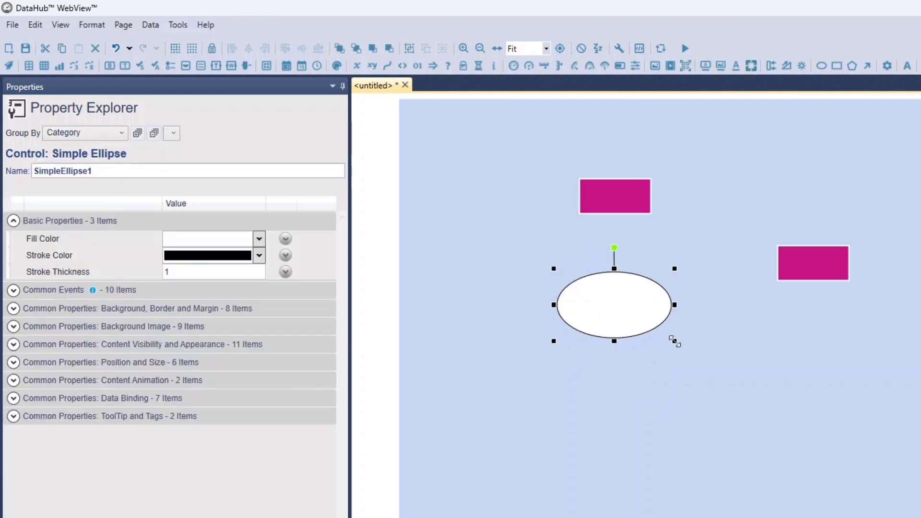
Select the first rectangle and the ellipse together and set their fill color to very pale pink
left_click_drag(490, 124, 701, 404)
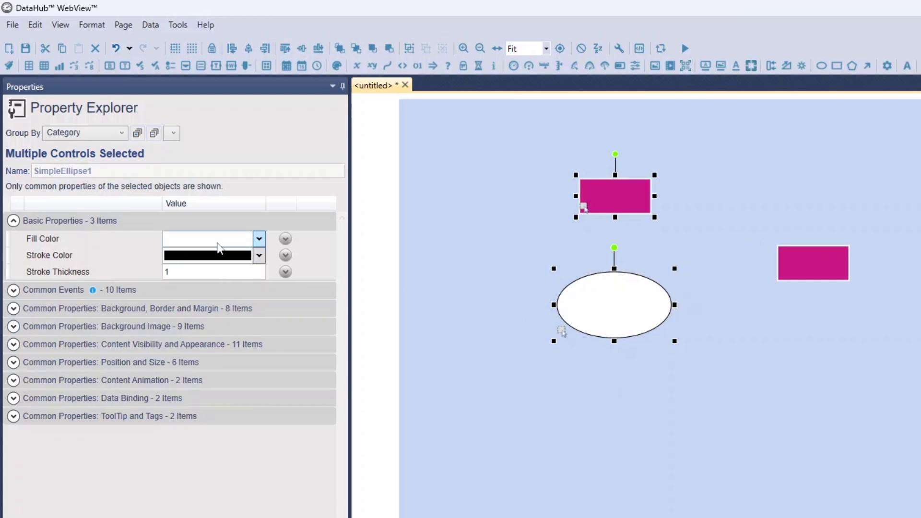
left_click(260, 238)
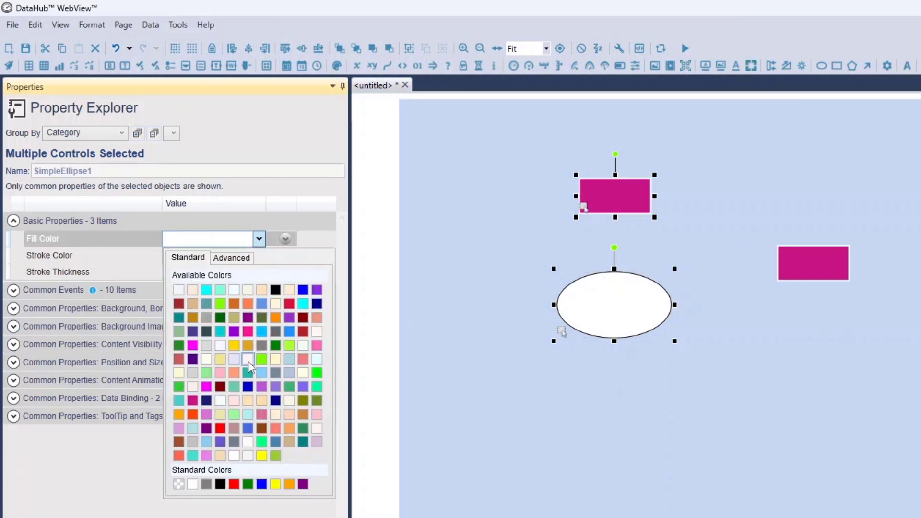
left_click(250, 365)
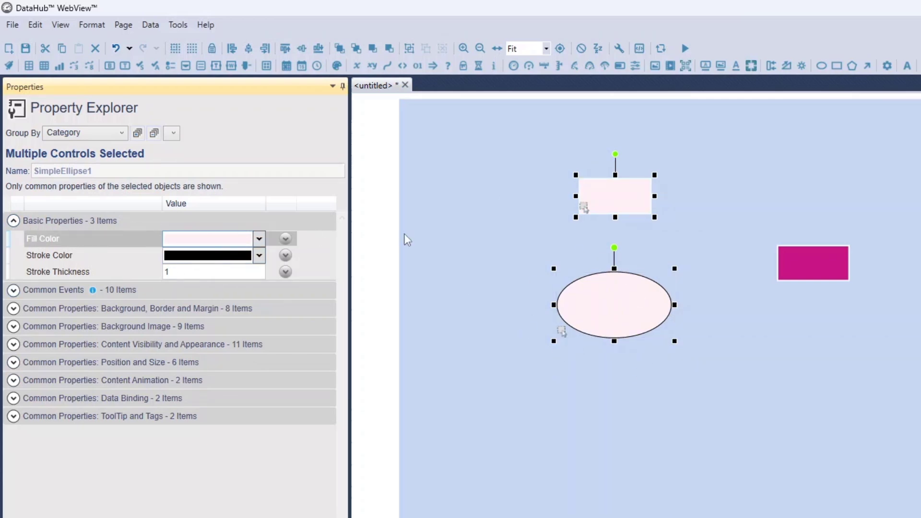
Bind the fill color of the selected rectangle and ellipse to SimpleRectangle2@Fill with a Simple binding
left_click(285, 238)
left_click(178, 256)
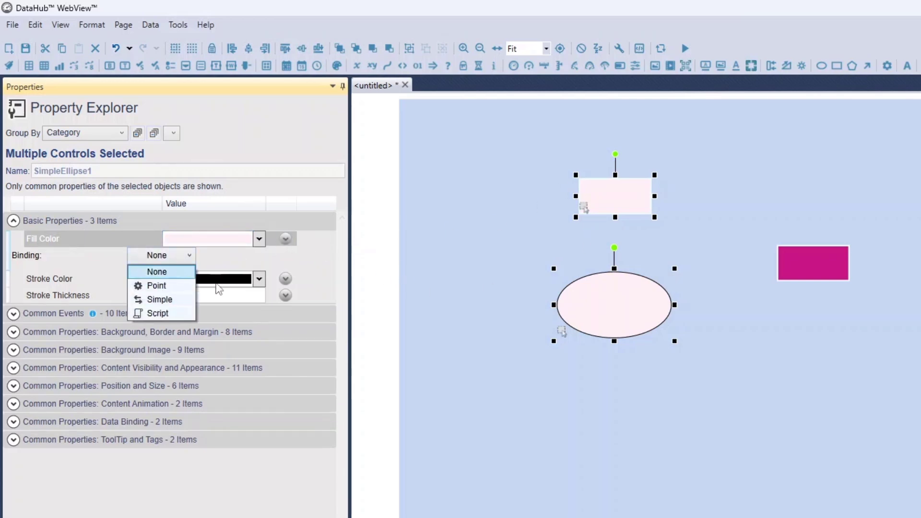
left_click(180, 297)
left_click_drag(327, 276, 804, 264)
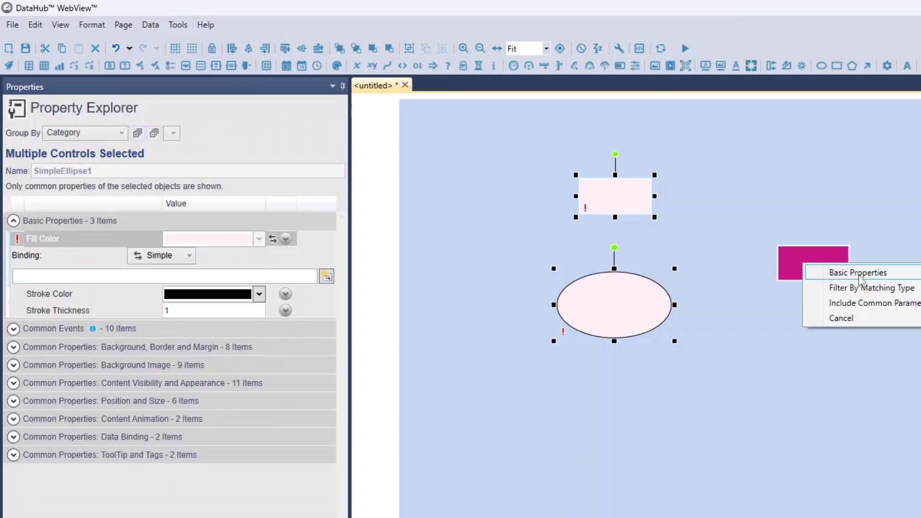
left_click(846, 272)
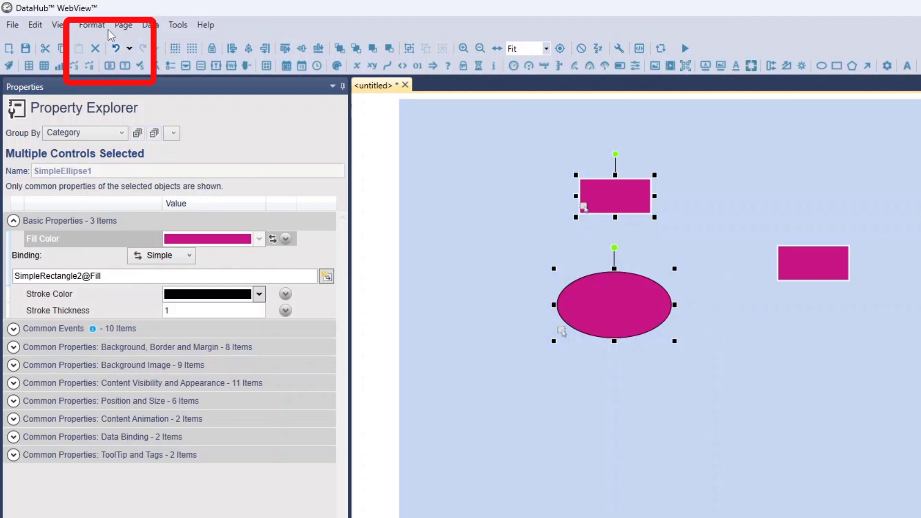
Undo and redo the fill color binding on the rectangle and ellipse, and clear the selection
left_click(115, 49)
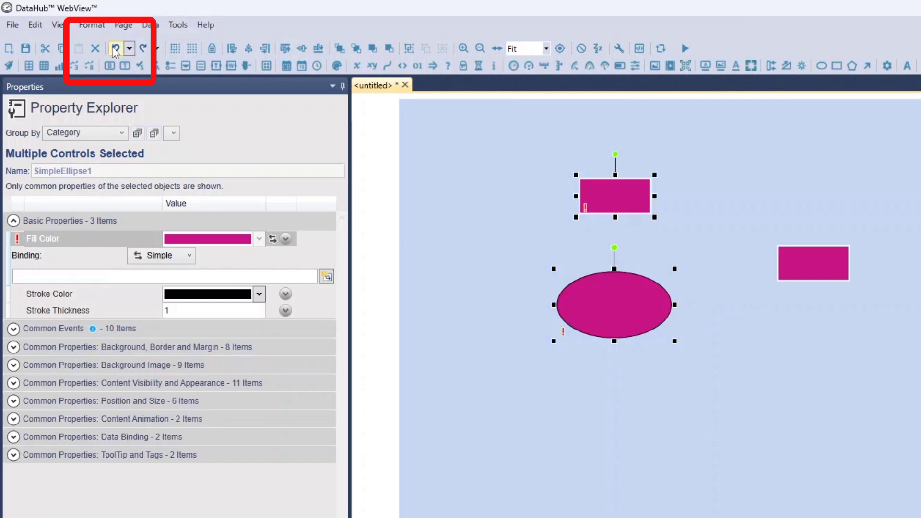
left_click(143, 49)
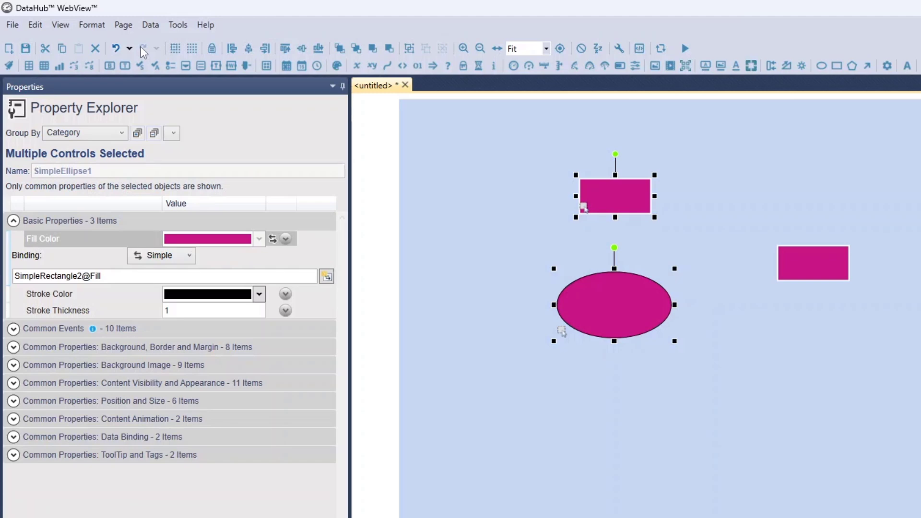
left_click(794, 175)
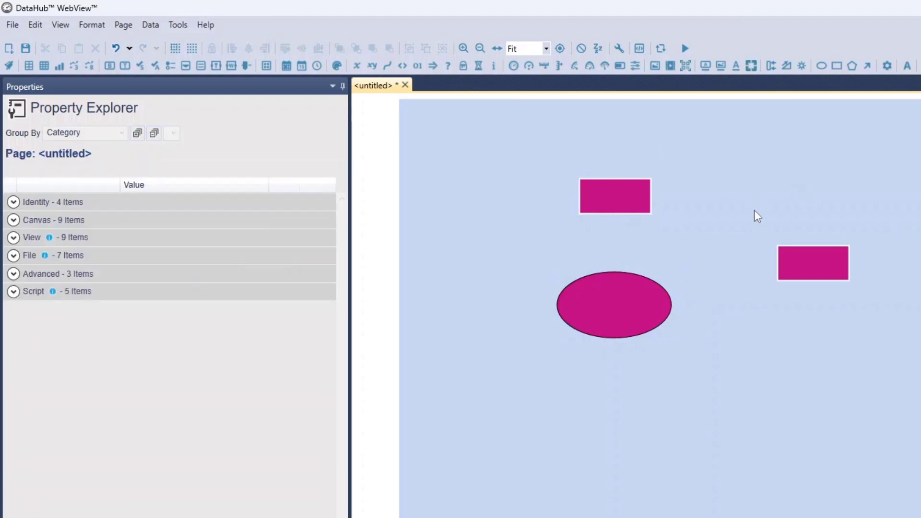
Add a Text Label to the page and place it below the ellipse
left_click(907, 66)
left_click(837, 372)
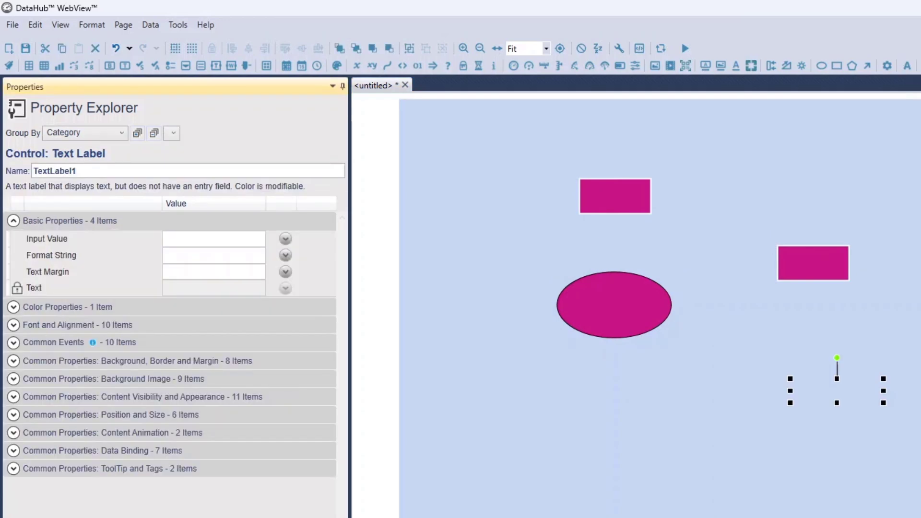
left_click_drag(803, 383, 585, 383)
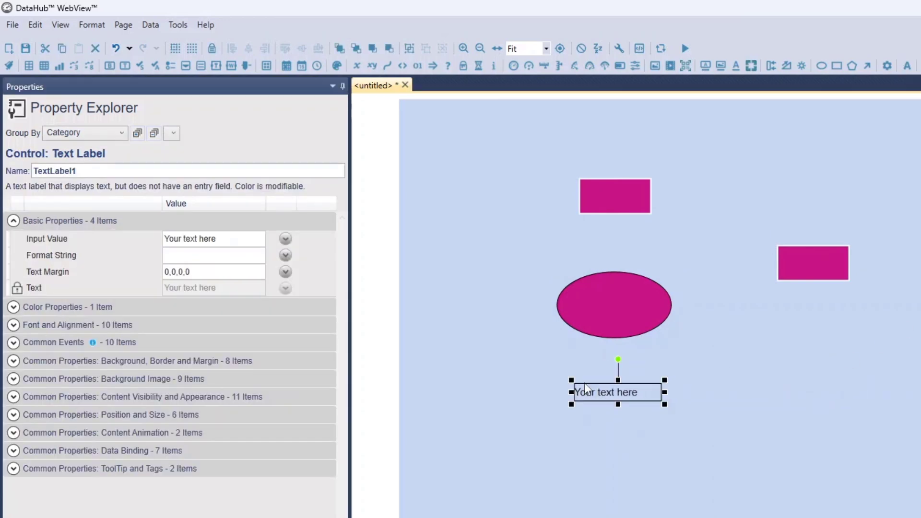
Select the ellipse together with the text label to view their common properties, and clear the selection
left_click(600, 294, "ctrl")
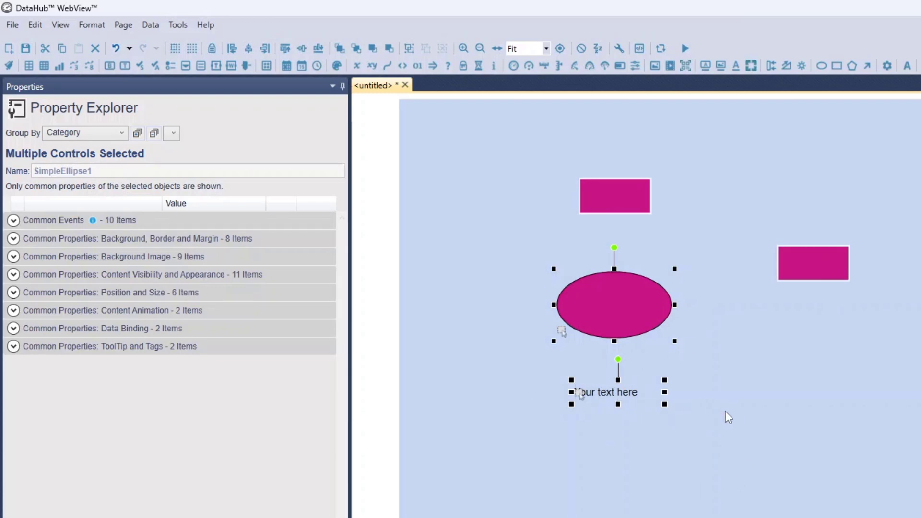
left_click(701, 210)
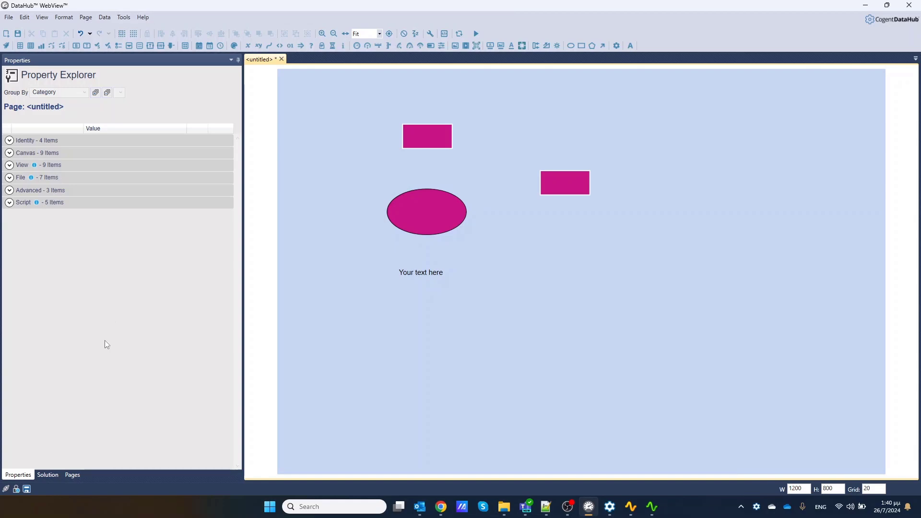
Open the Input Controls page from the Common/Cogent folder
left_click(73, 475)
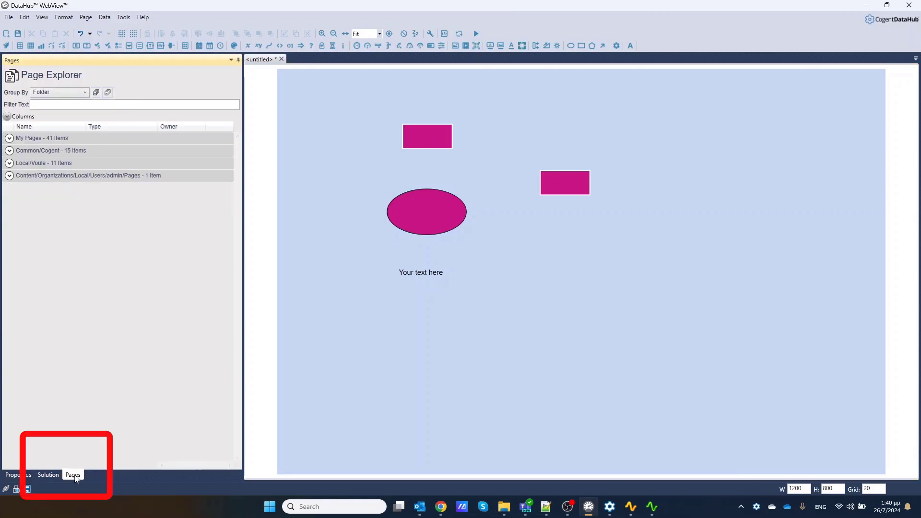
left_click(9, 150)
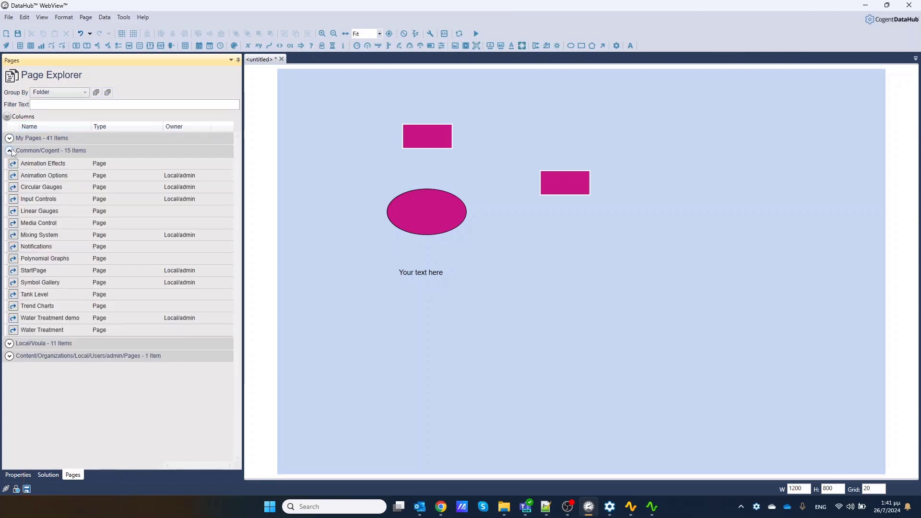
double_click(13, 200)
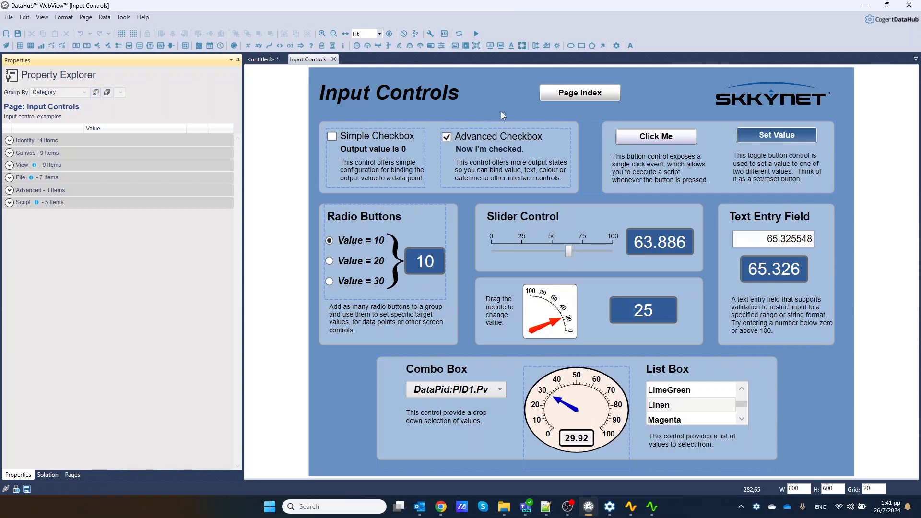
Open the bulk properties editor for the Input Controls page and look through the listed control properties
right_click(500, 111)
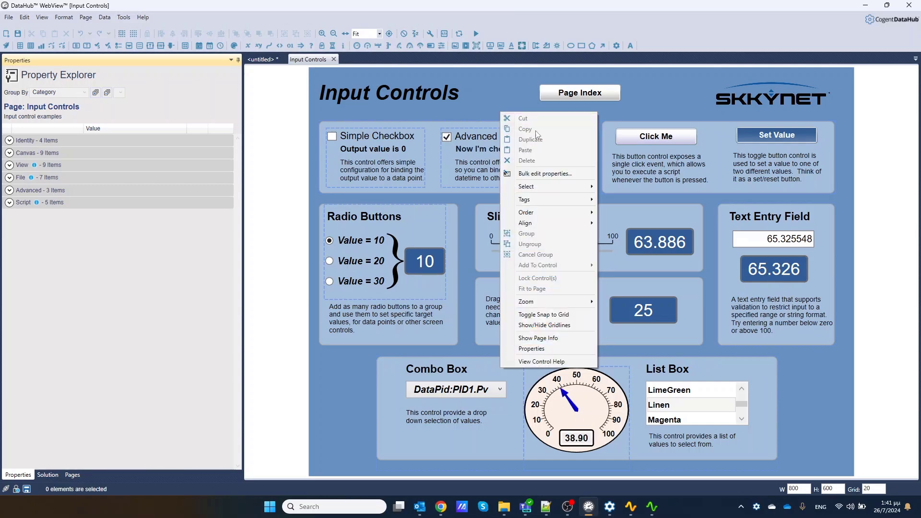
left_click(444, 111)
left_click(42, 17)
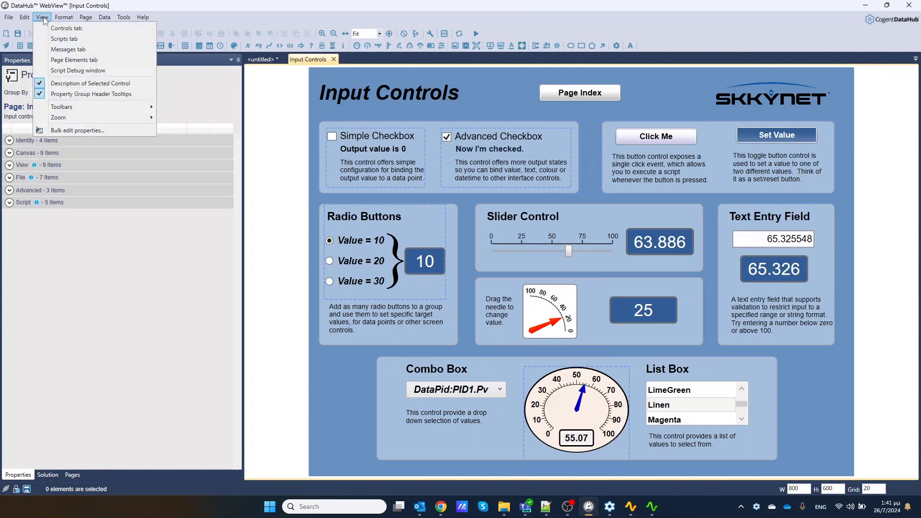
left_click(92, 130)
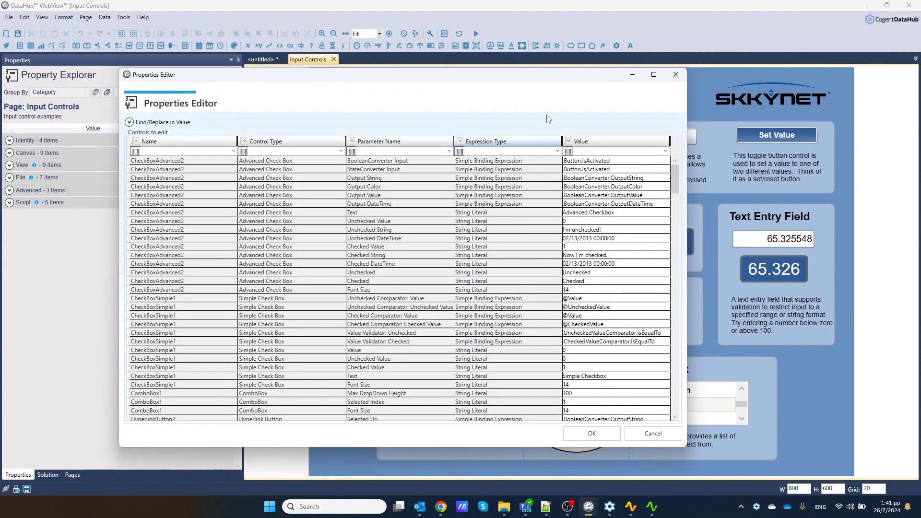
left_click_drag(552, 75, 526, 47)
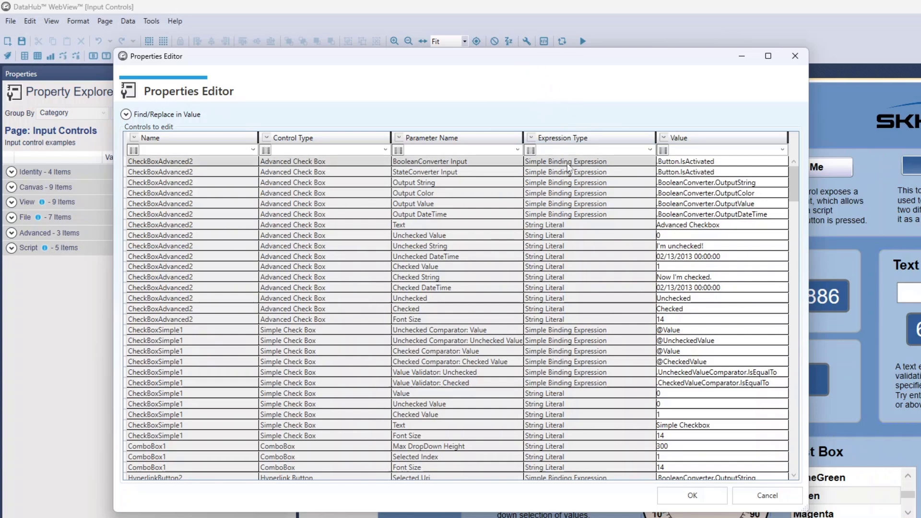
scroll(625, 328, "down", 5)
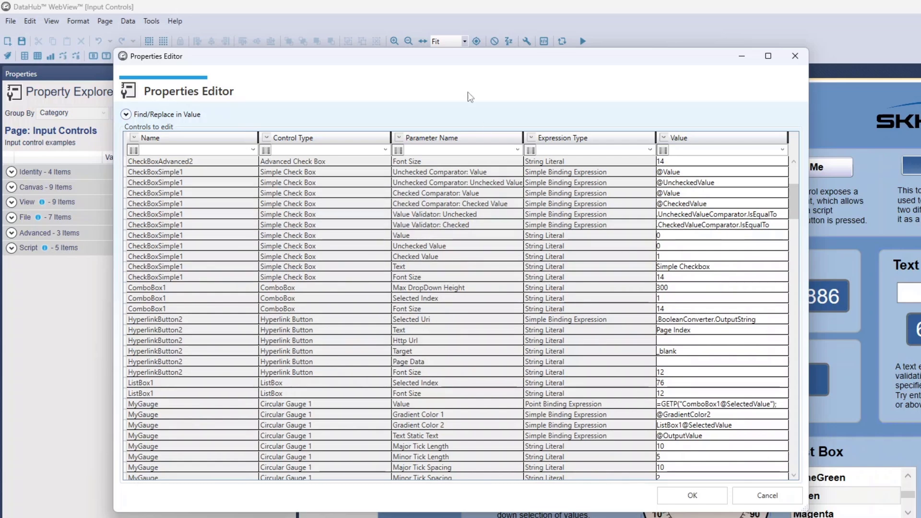
left_click_drag(473, 67, 547, 72)
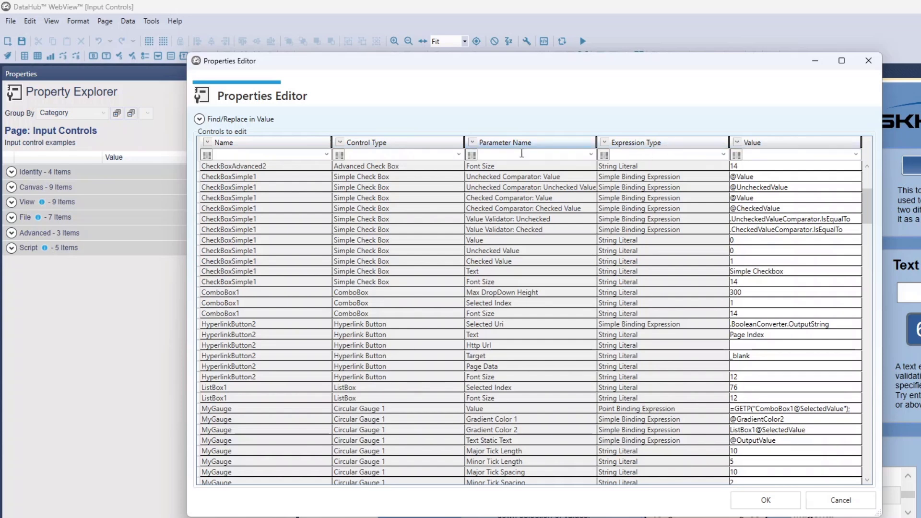
left_click_drag(661, 67, 427, 83)
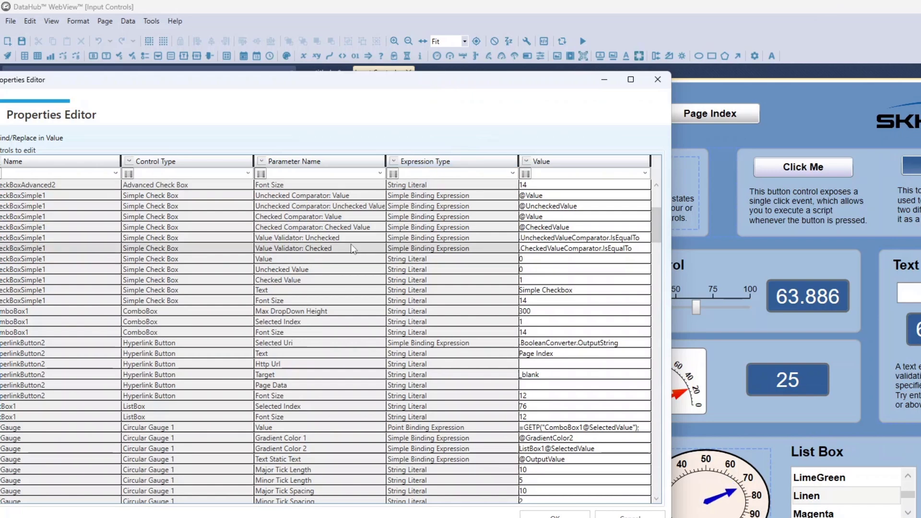
left_click_drag(411, 86, 478, 97)
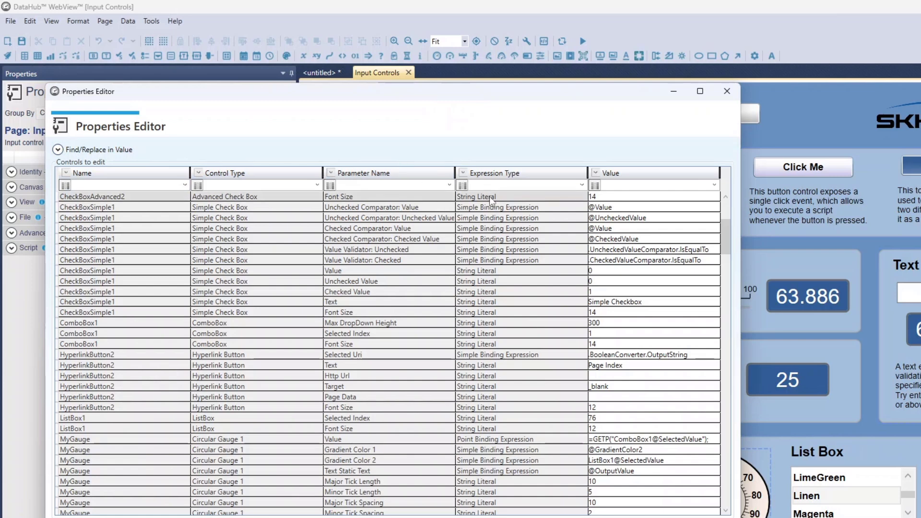
Filter the property list to the Text Label control type and the Input Value parameter
left_click(317, 185)
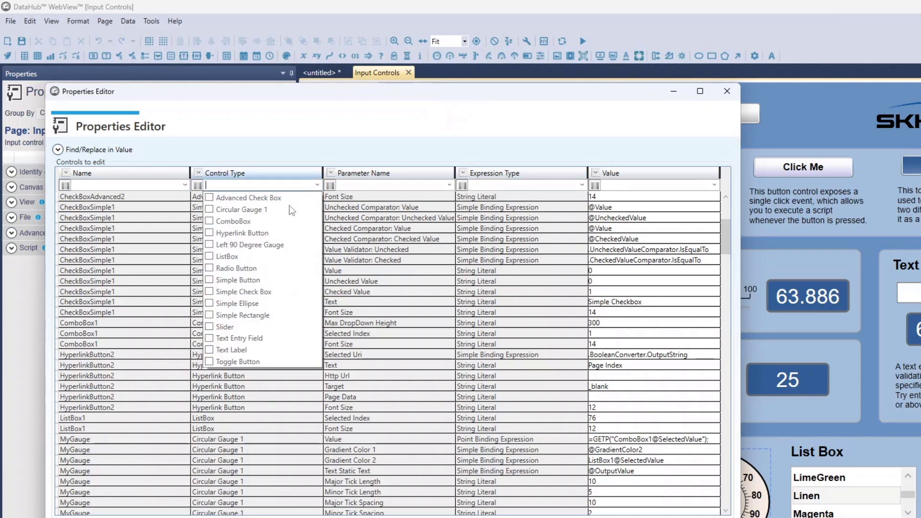
left_click(209, 350)
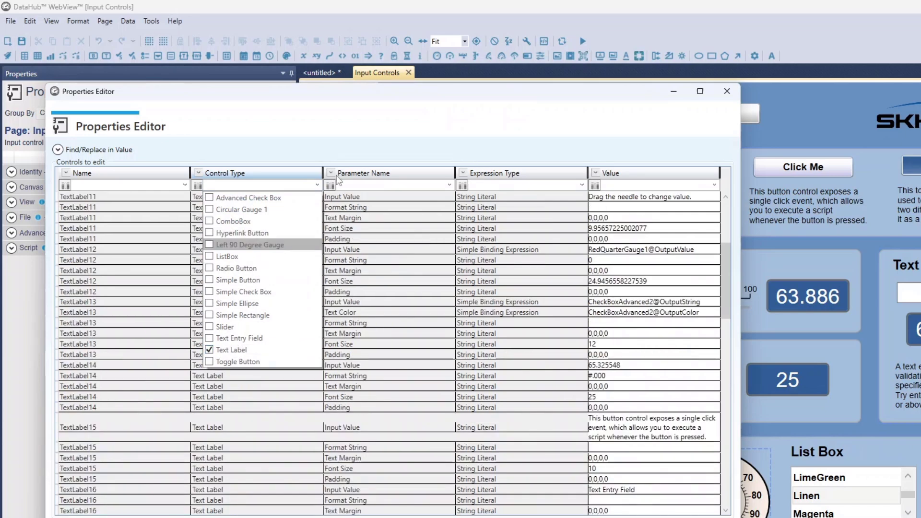
left_click(352, 144)
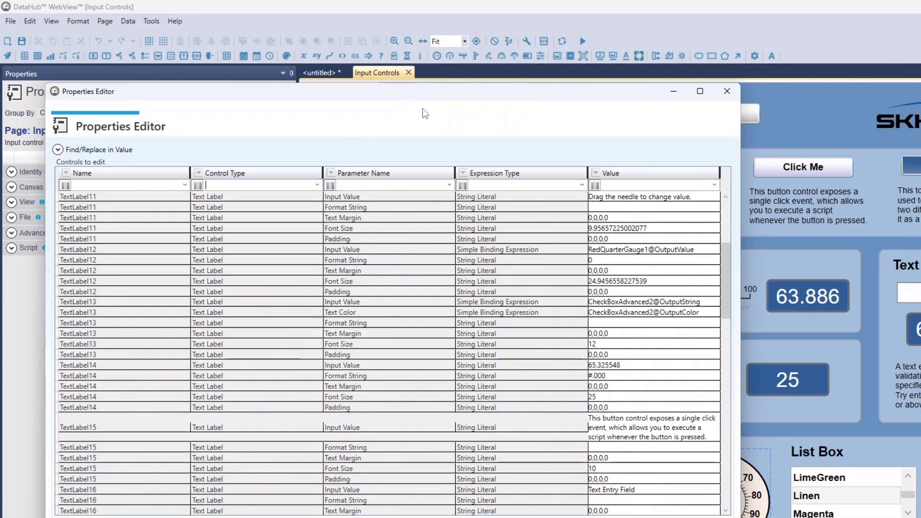
left_click(450, 185)
scroll(389, 290, "down", 4)
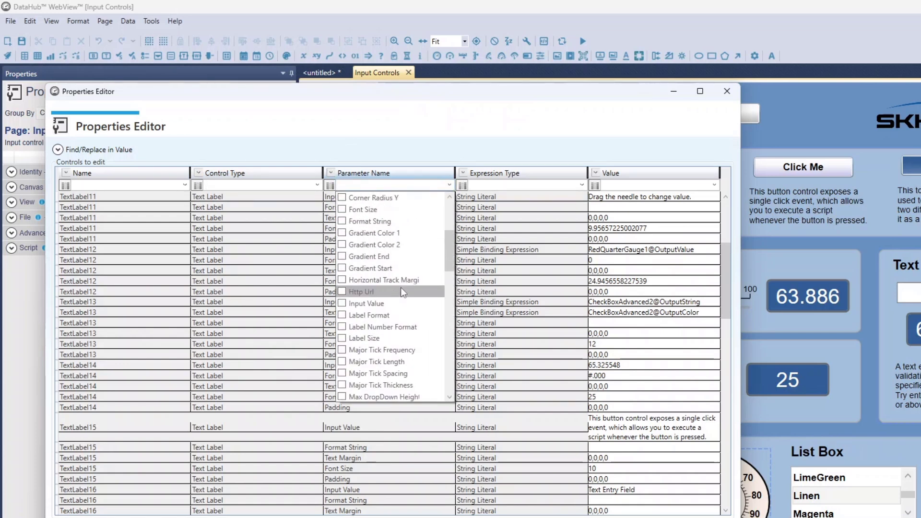
left_click(342, 303)
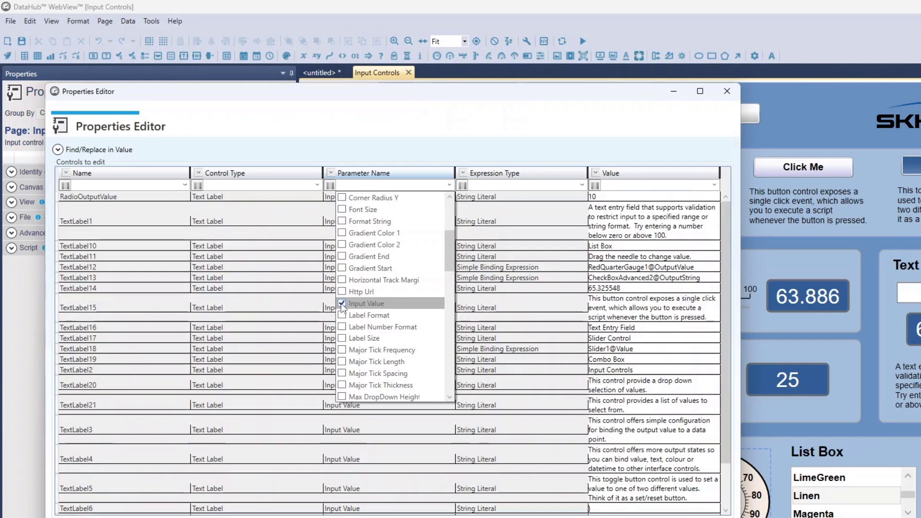
left_click(478, 140)
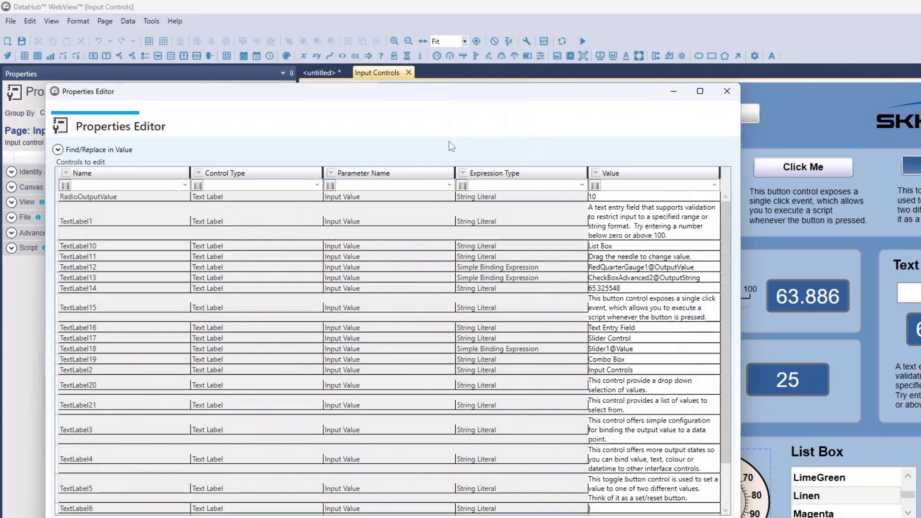
Find the text "Input Contro" in the values of the filtered property list
left_click(57, 150)
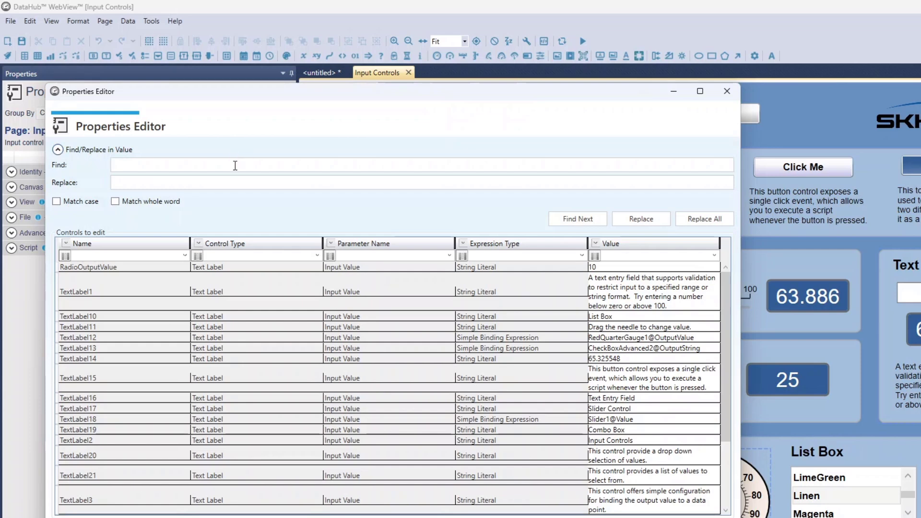
left_click(235, 166)
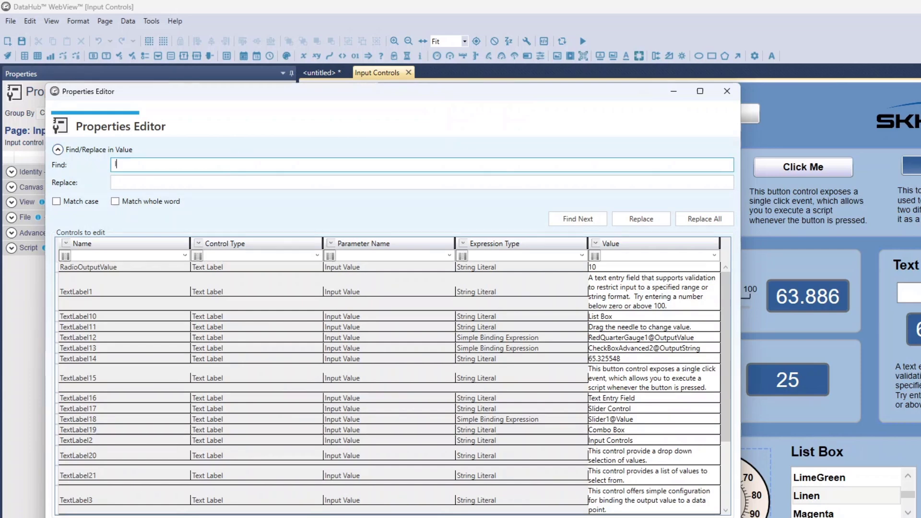
type("Inc")
type("ut Contro")
left_click(563, 220)
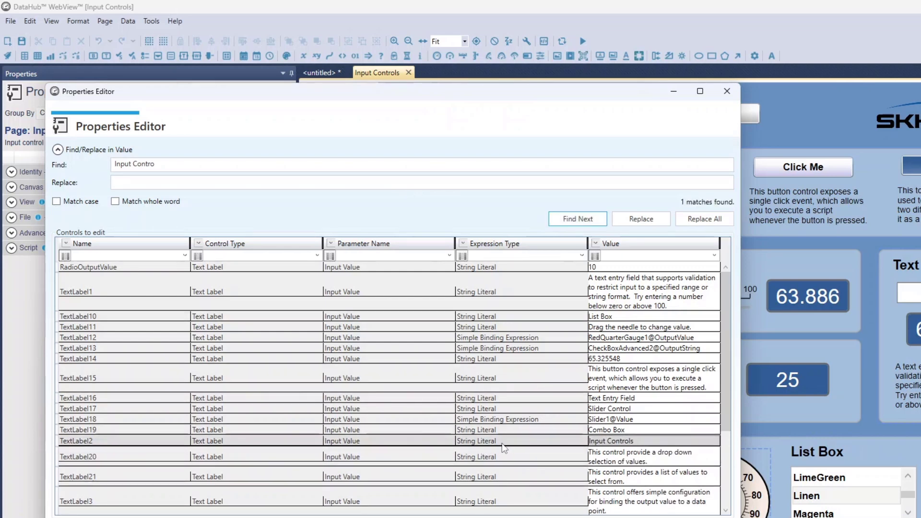
Change the page title label's value to "Input Controls 1", and undo and redo the change on the page
left_click(640, 440)
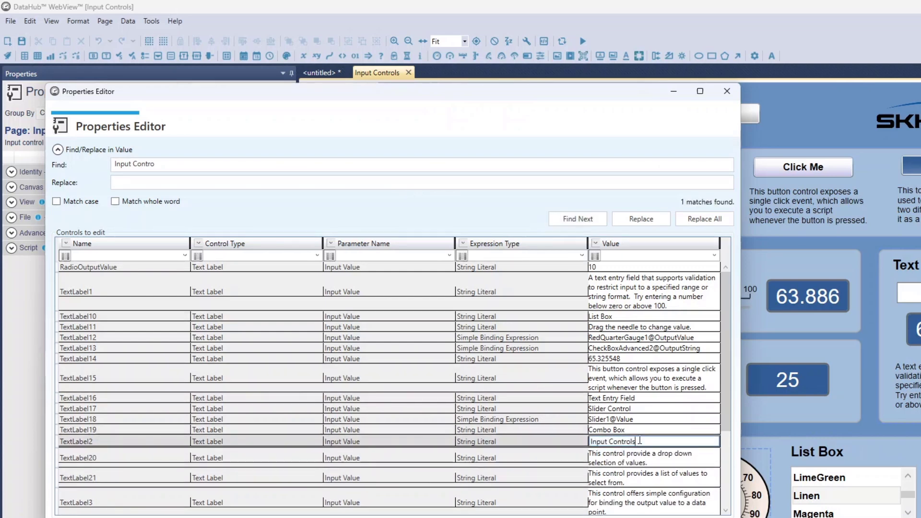
key("Tab")
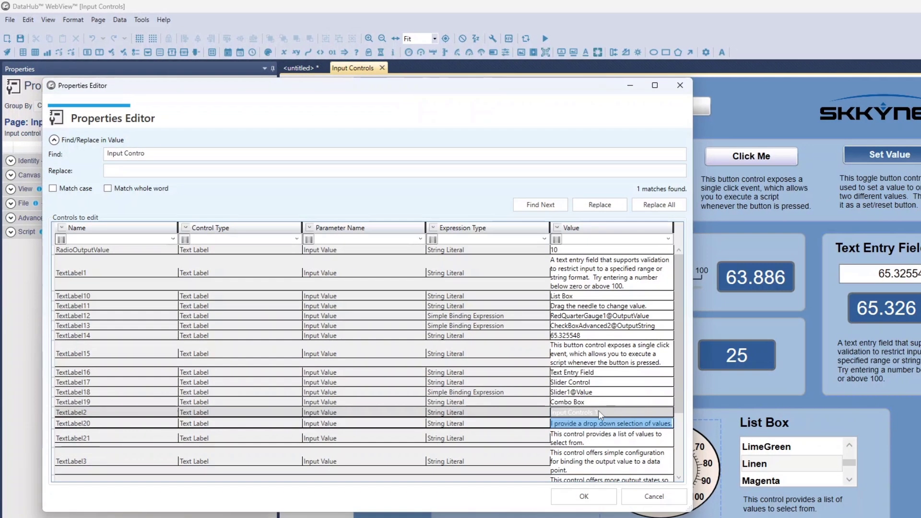
left_click(583, 497)
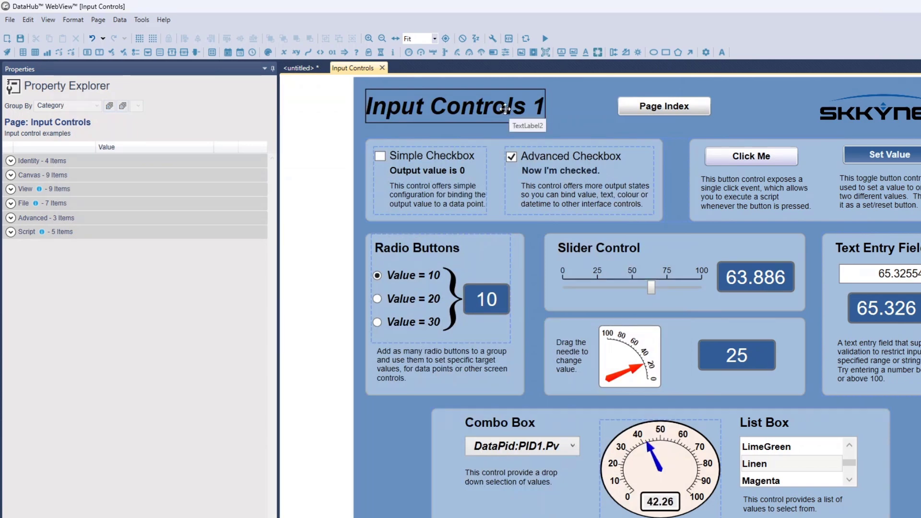
left_click(92, 39)
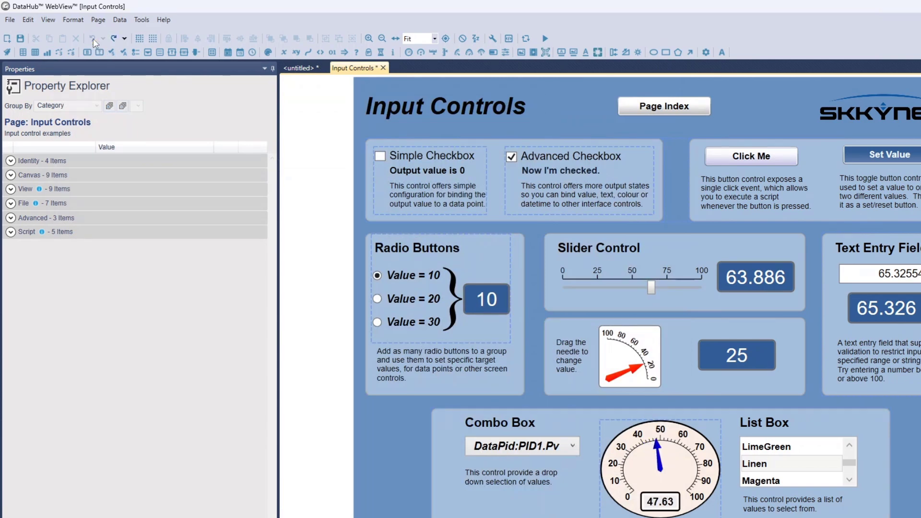
left_click(114, 38)
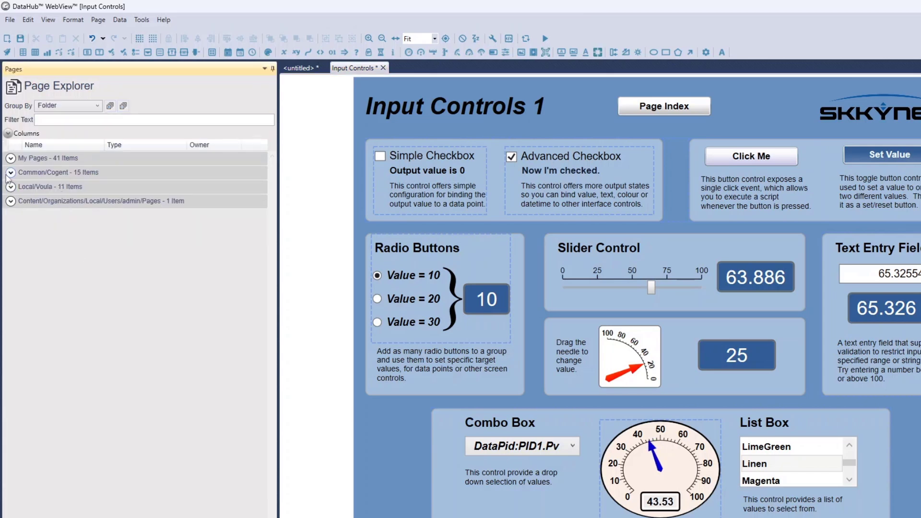
Open the Animation Effects page from the Common/Cogent folder
left_click(9, 174)
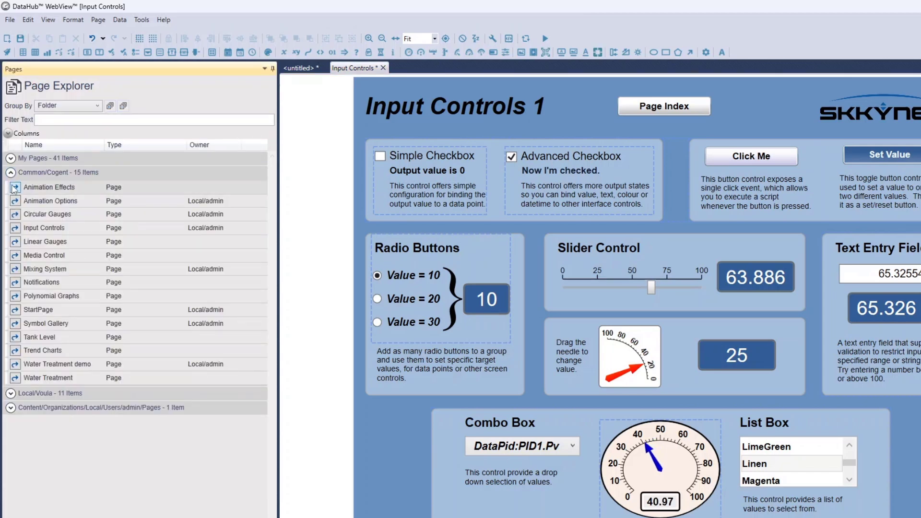
left_click_drag(14, 187, 14, 190)
double_click(15, 190)
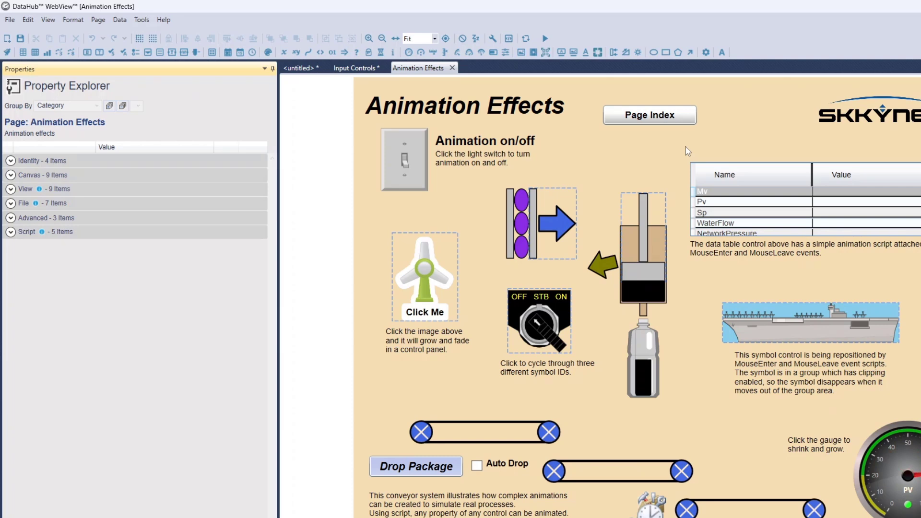
left_click(394, 206)
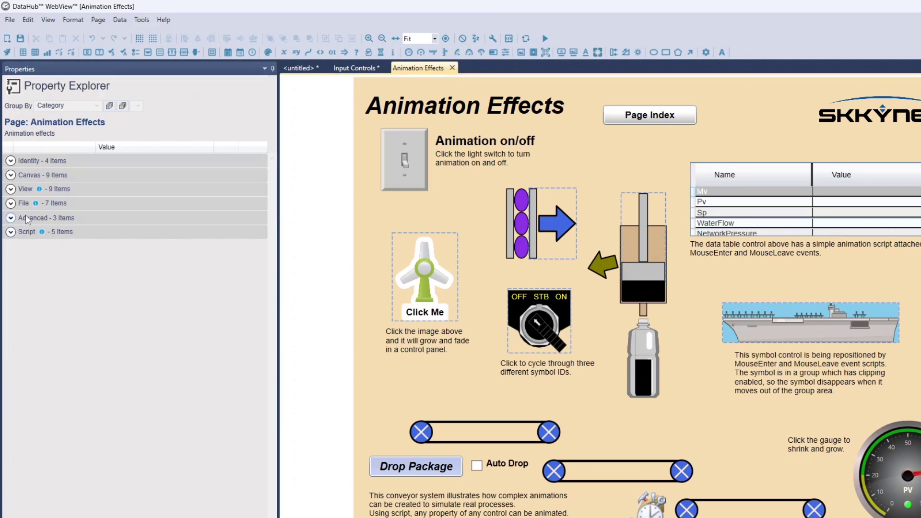
Open the page's OnPageLoadStarted script in the Script Editor and look through its code
left_click(11, 232)
left_click(226, 247)
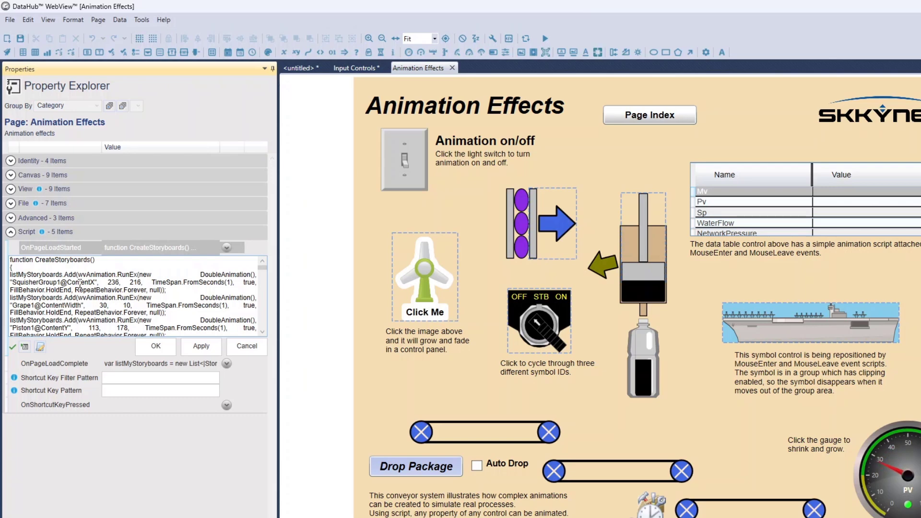
left_click(40, 346)
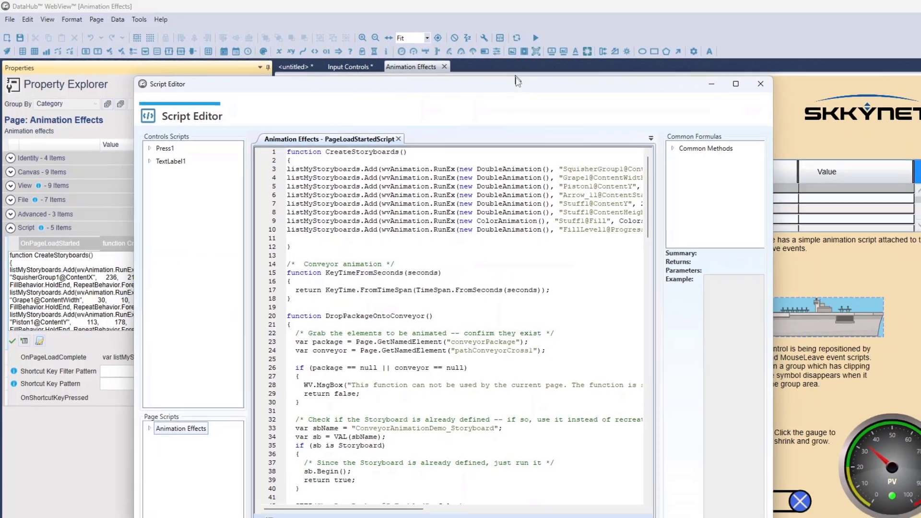
left_click_drag(516, 82, 503, 54)
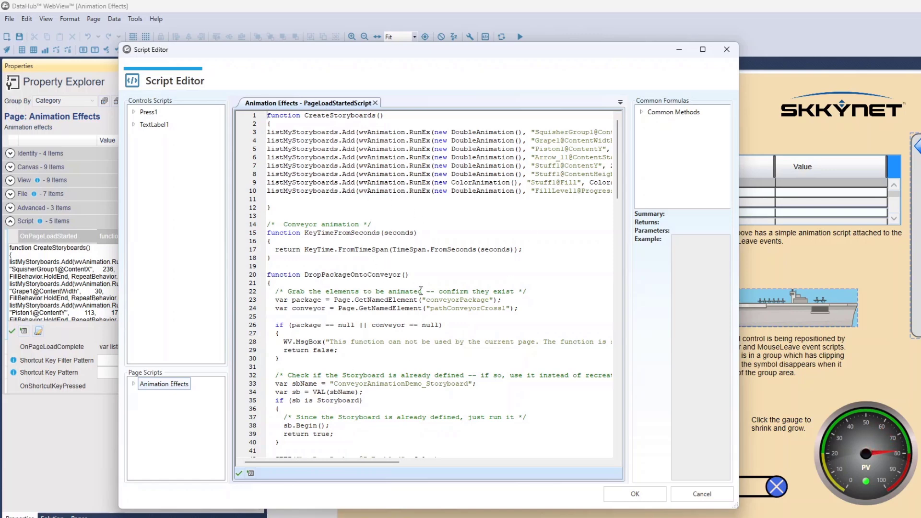
scroll(422, 285, "down", 16)
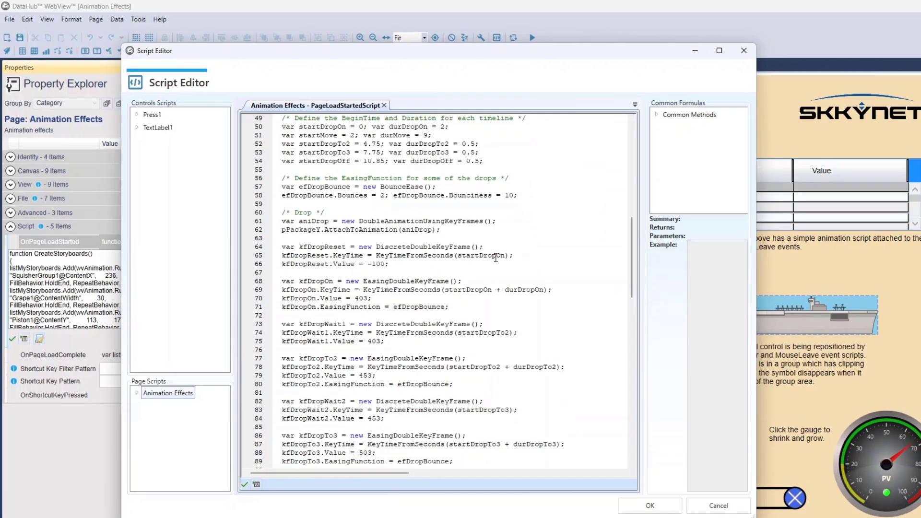
scroll(496, 258, "up", 16)
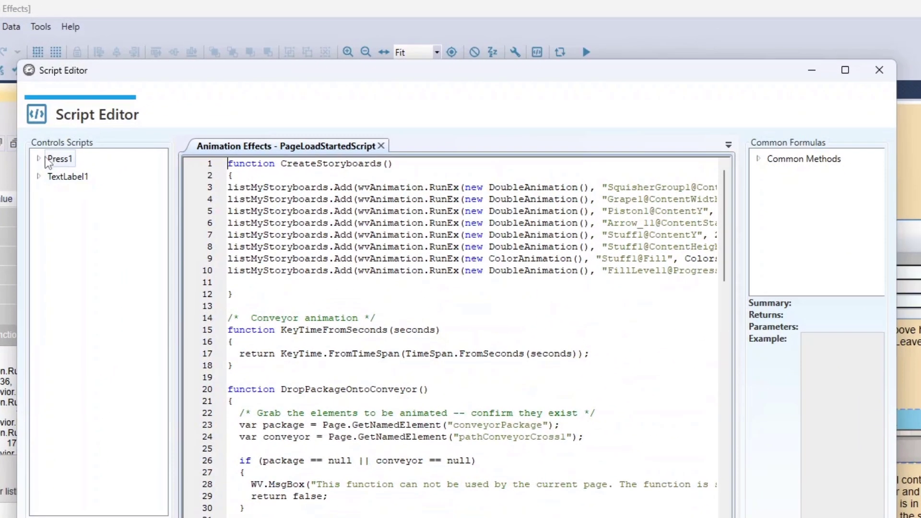
Open Press1's ContentX script and TextLabel1's Input script in the Script Editor, and switch among the open scripts to compare their code
left_click(39, 158)
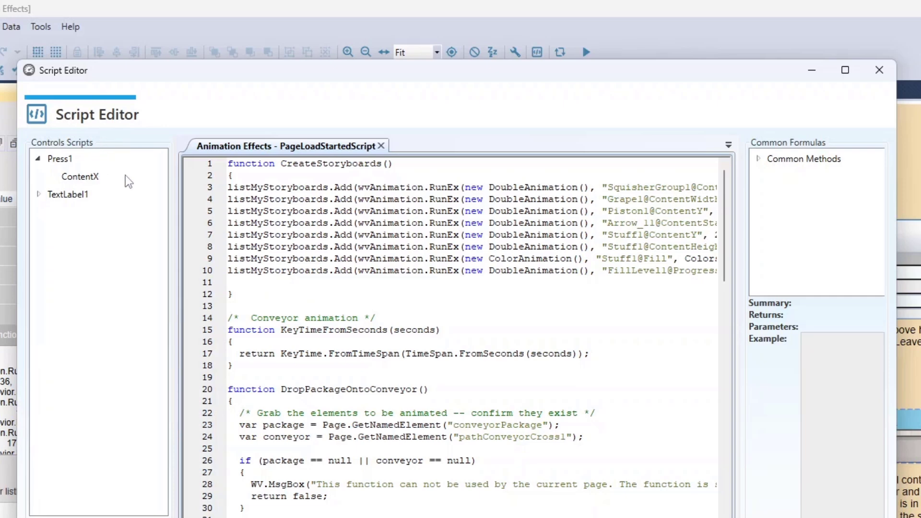
double_click(81, 177)
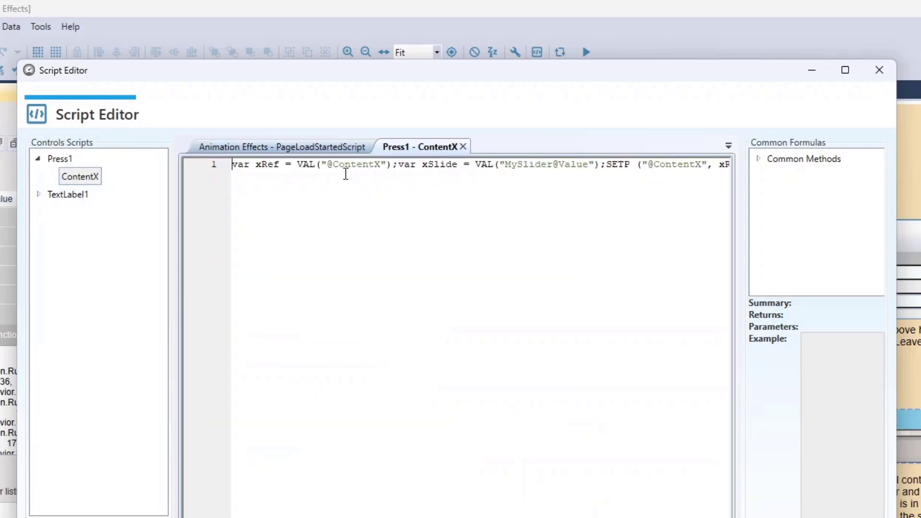
left_click(39, 195)
double_click(73, 212)
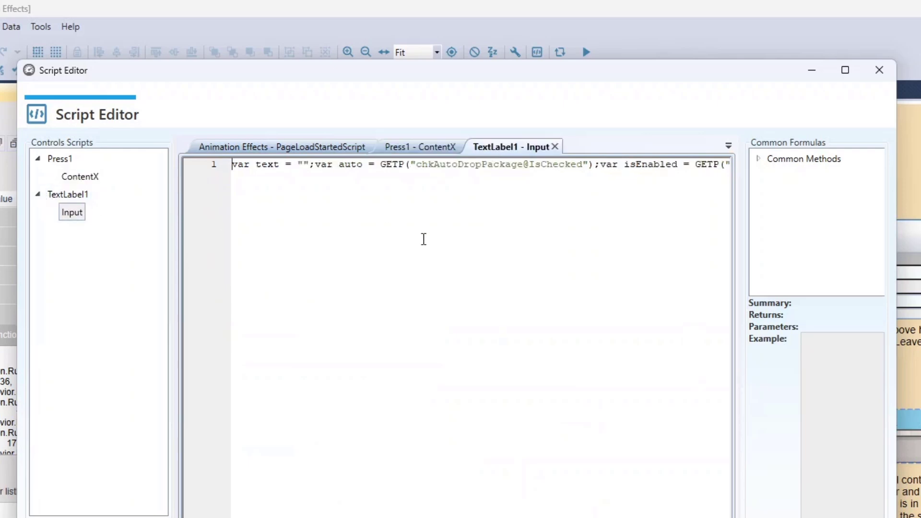
left_click(313, 164)
left_click(398, 147)
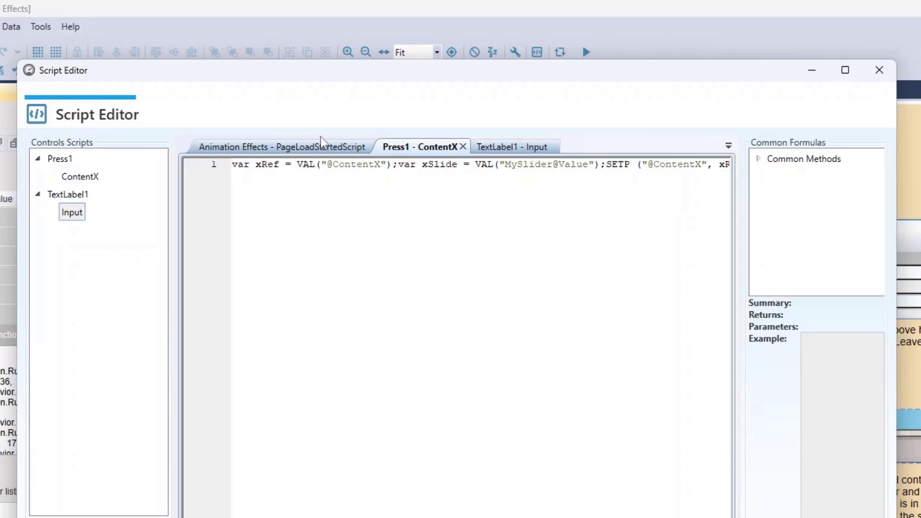
left_click(289, 146)
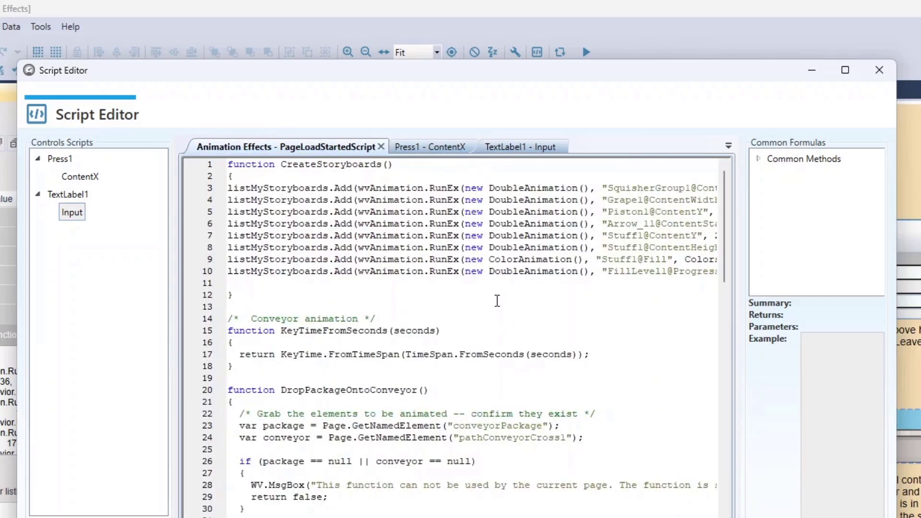
left_click(440, 294)
Widen the Common Formulas area, browse the WV and Point methods, and examine the documentation of GET(string)
left_click_drag(741, 178, 639, 182)
left_click(655, 159)
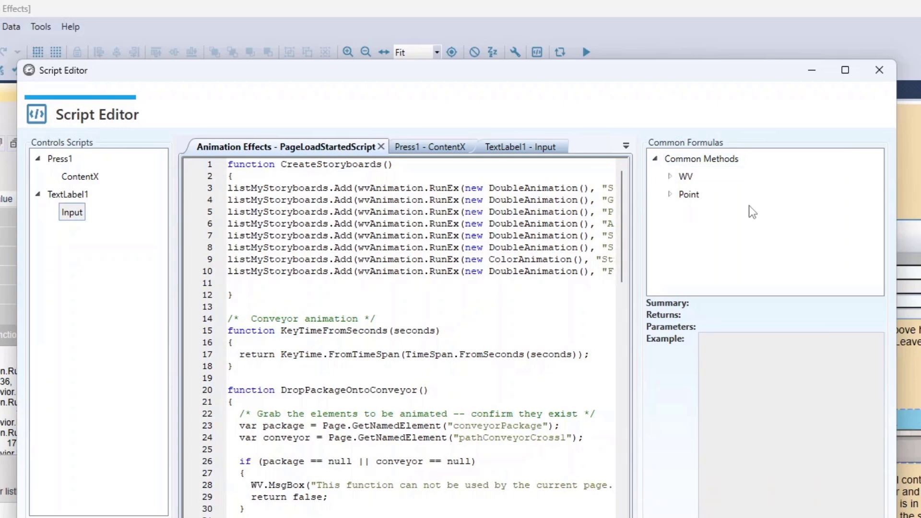
left_click(671, 177)
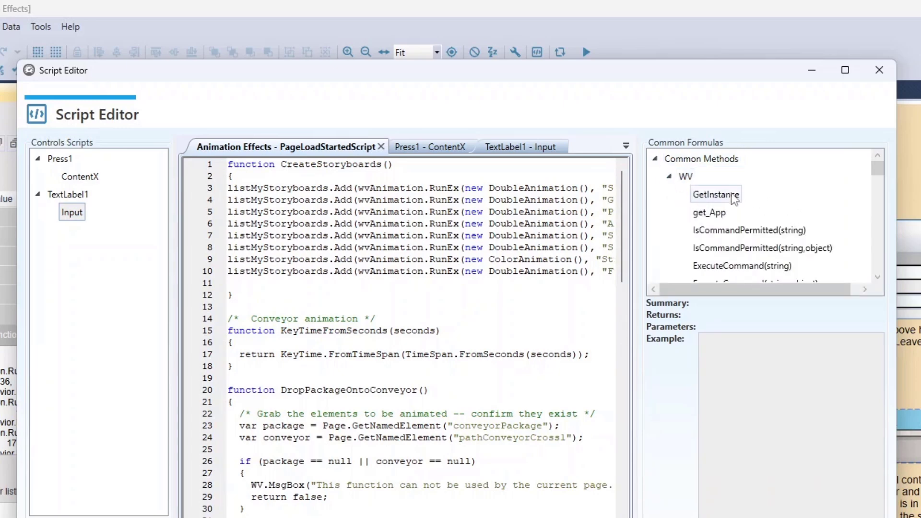
left_click(670, 177)
left_click(669, 195)
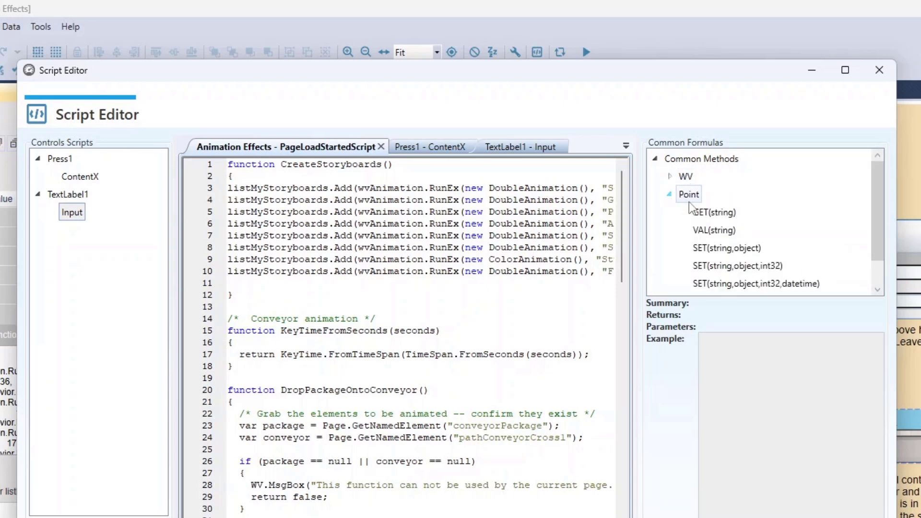
left_click(714, 213)
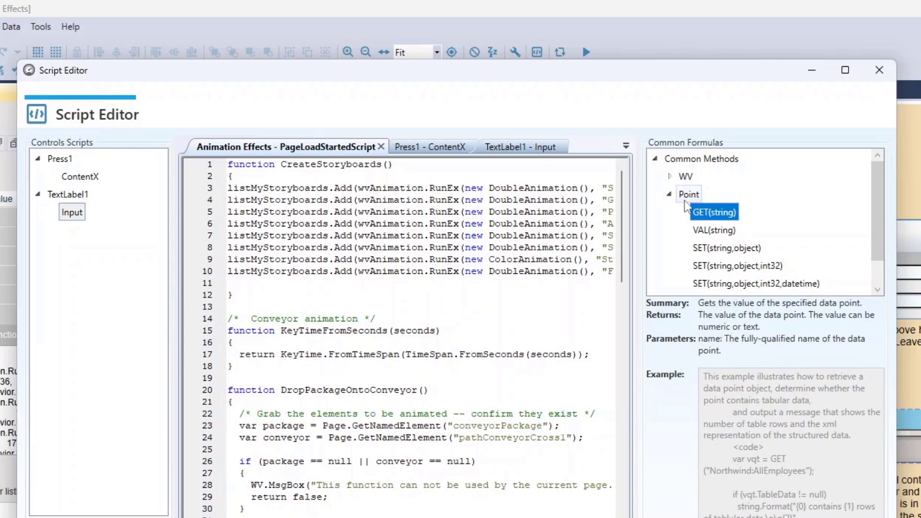
scroll(750, 226, "down", 2)
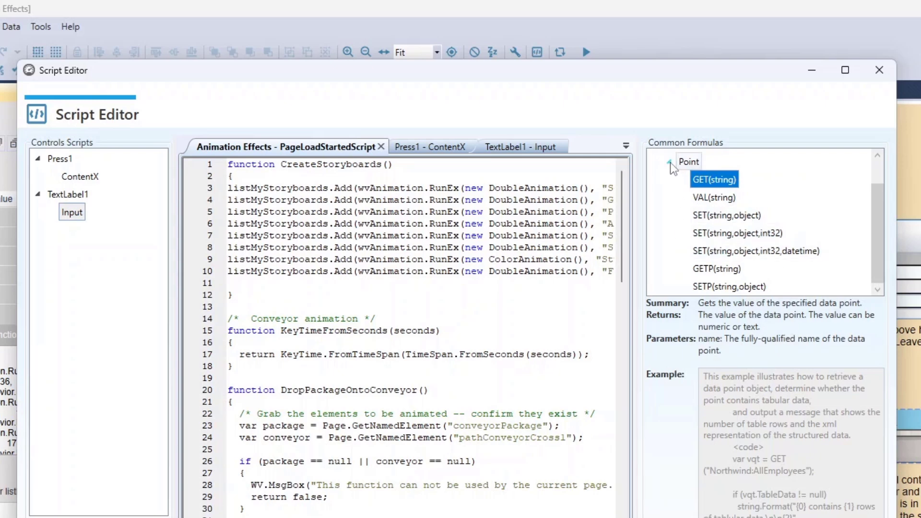
Insert the line WV.MsgBox("") after the first statement of TextLabel1's Input script, using code completion for MsgBox(object)
left_click(516, 149)
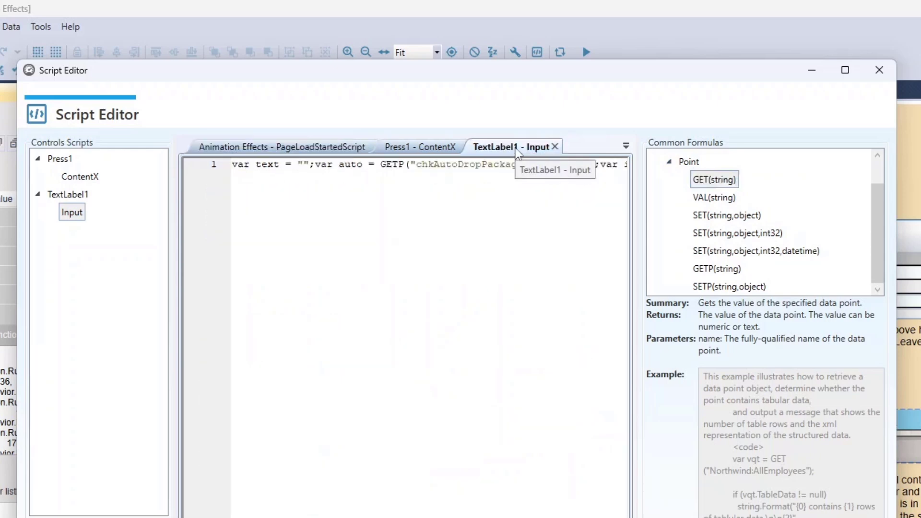
left_click(316, 164)
key("Return")
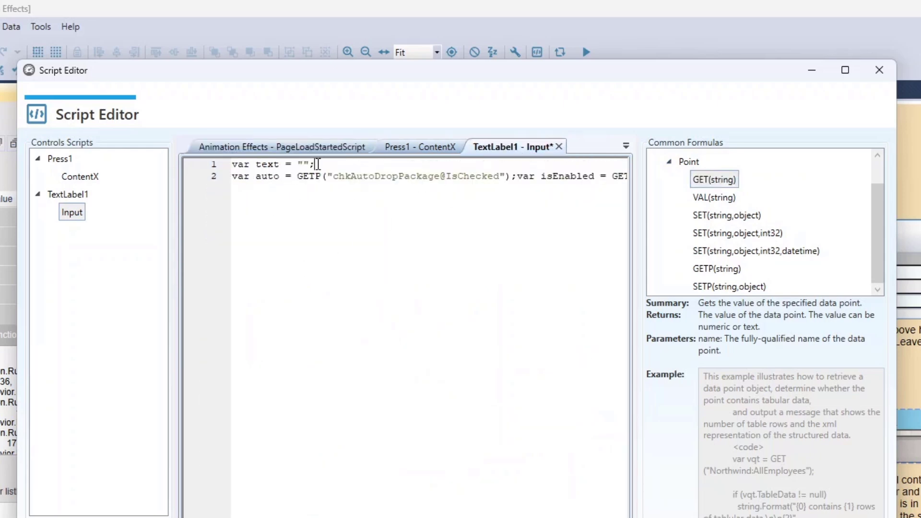
key("Return")
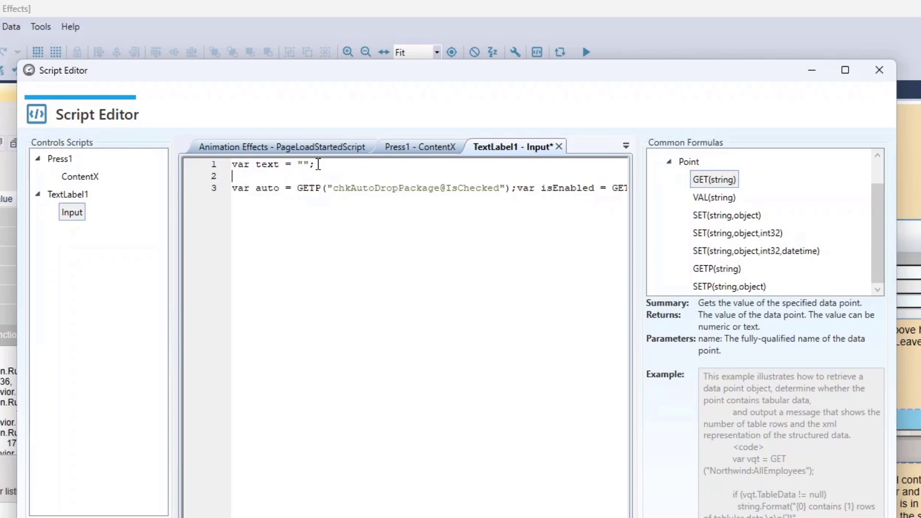
type("W")
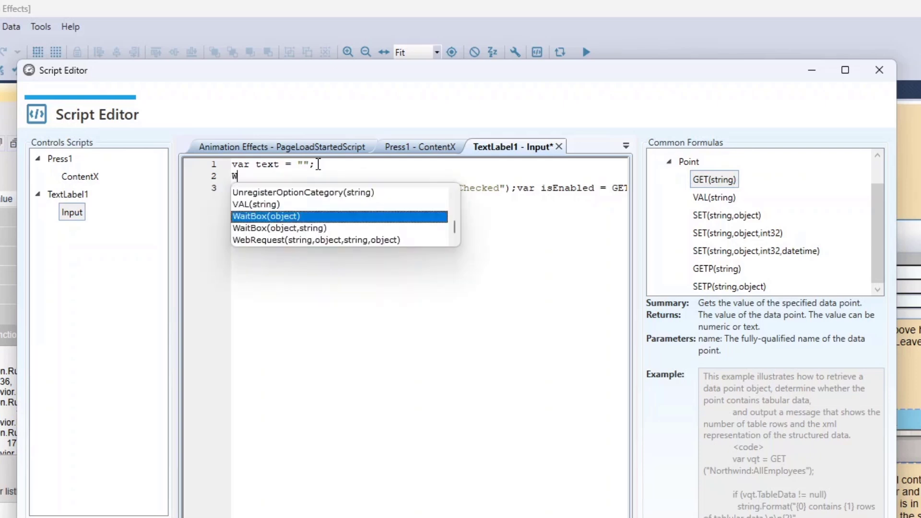
type("V.")
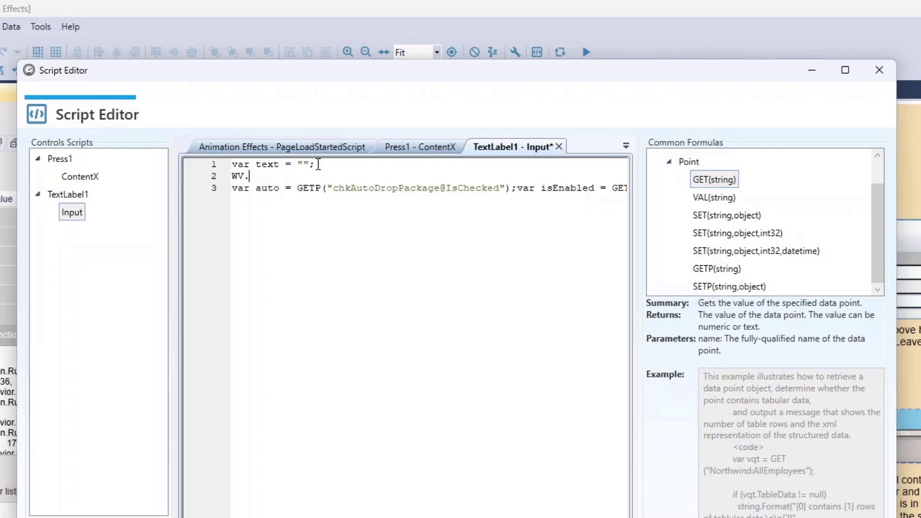
type("M")
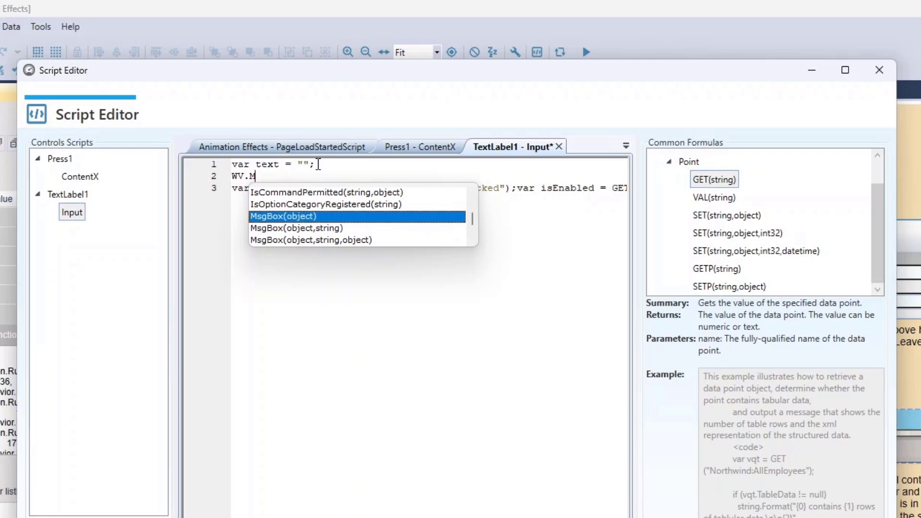
key("Return")
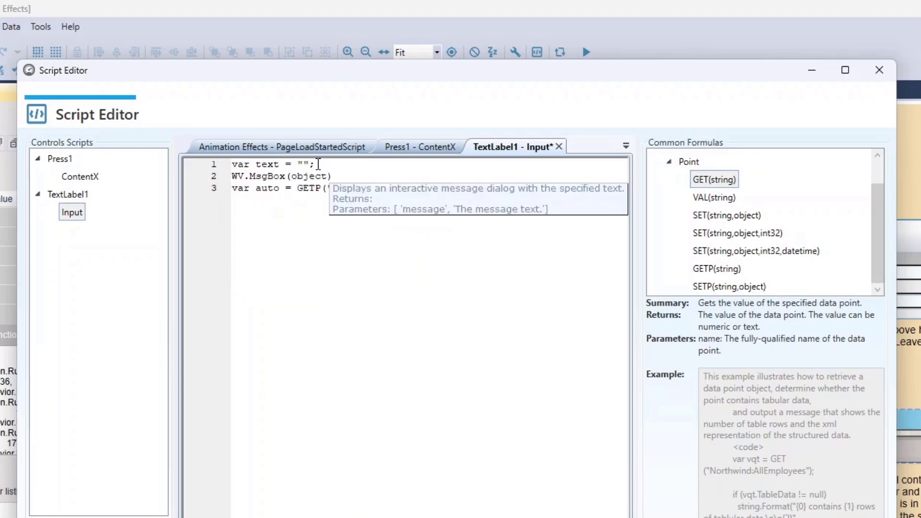
key("Left")
key("ctrl+shift+Left")
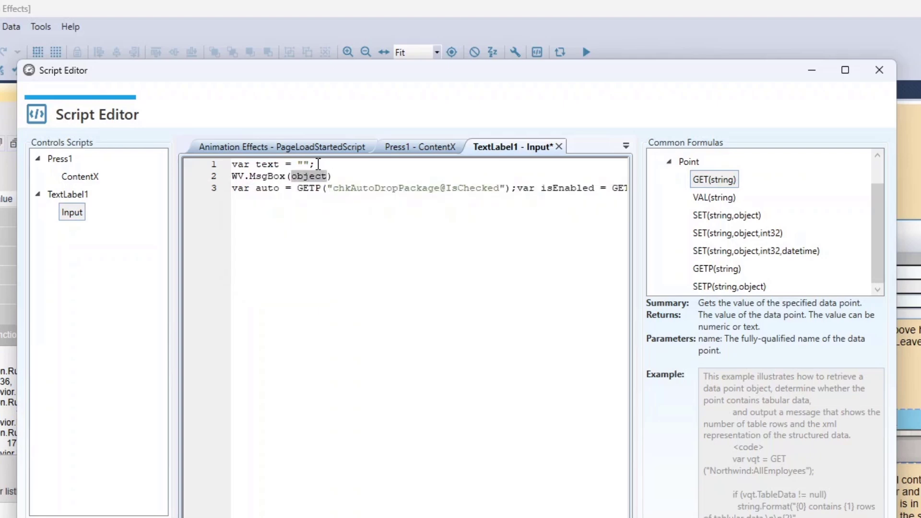
type("\"\"")
key("End")
Break Press1's ContentX script after its first statement so that the xSlide declaration starts on a new line
left_click(408, 146)
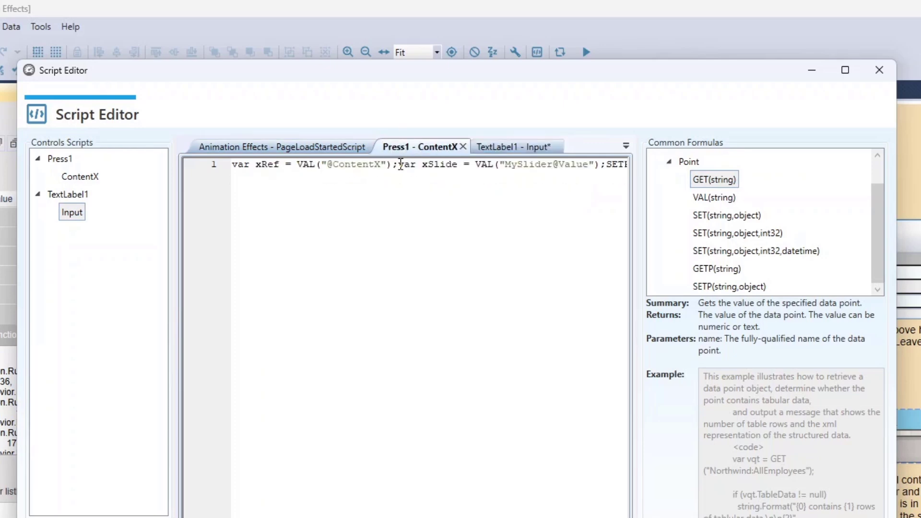
left_click(399, 164)
key("Return")
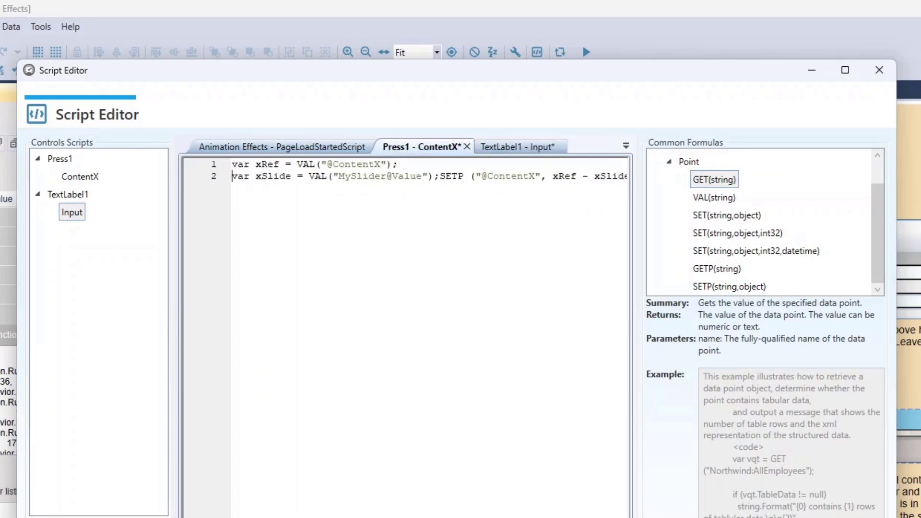
Review the scripts with pending changes, exclude Press1 - ContentX from saving, and cancel the save
left_click(431, 517)
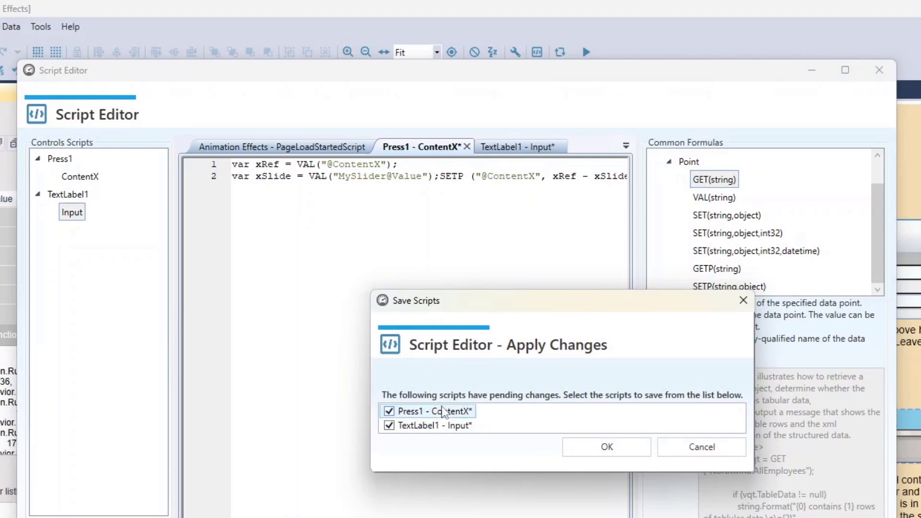
left_click_drag(487, 308, 468, 300)
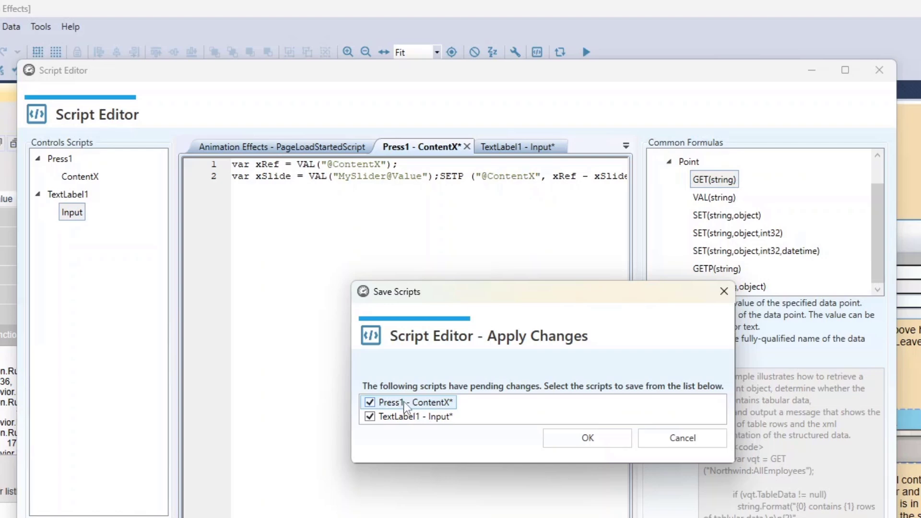
left_click(405, 405)
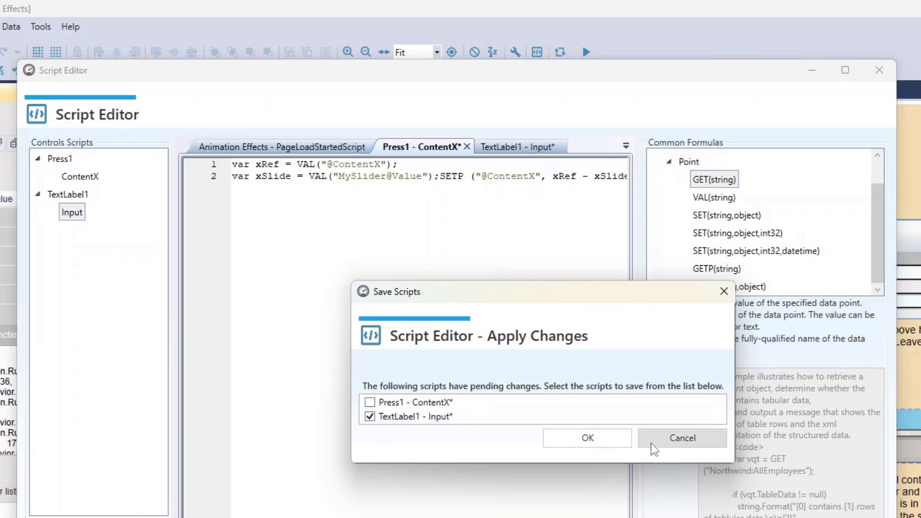
left_click(668, 442)
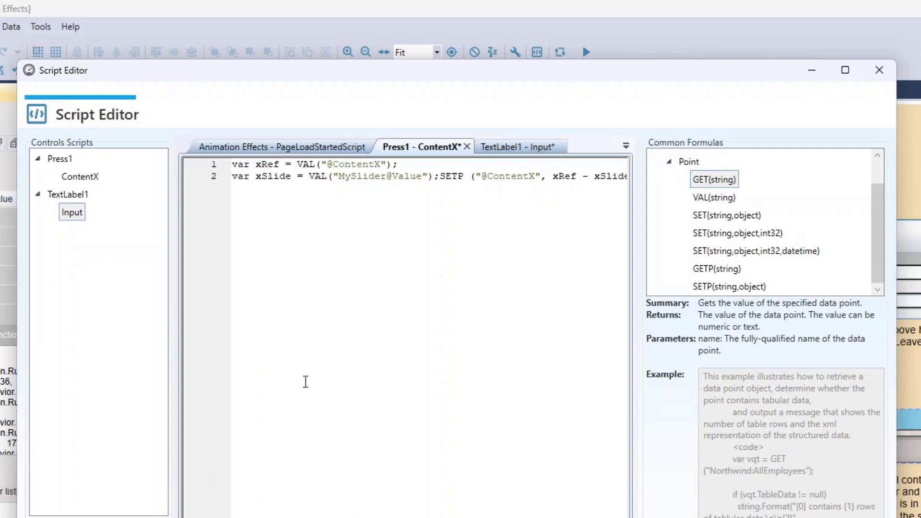
Test the syntax check on Press1's ContentX script by deleting a character, evaluate the script, and close the Script Editor without saving
left_click(419, 168)
key("BackSpace")
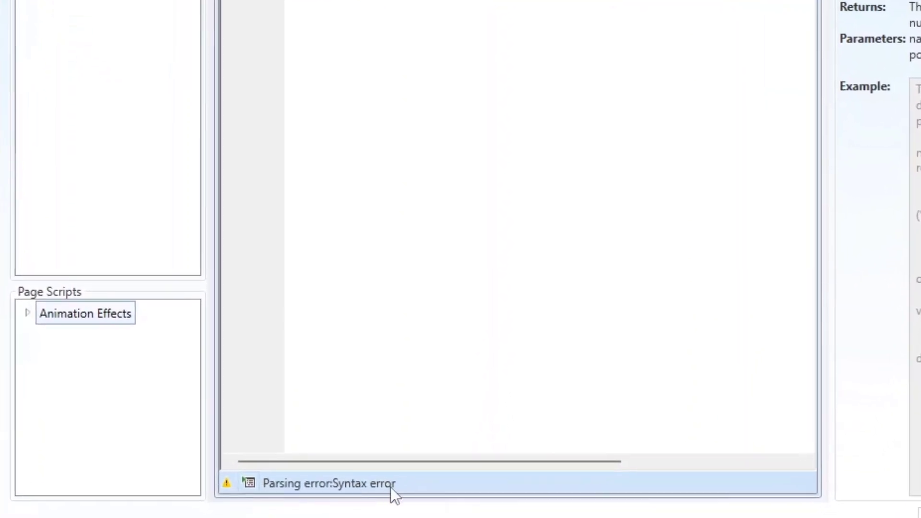
left_click(254, 481)
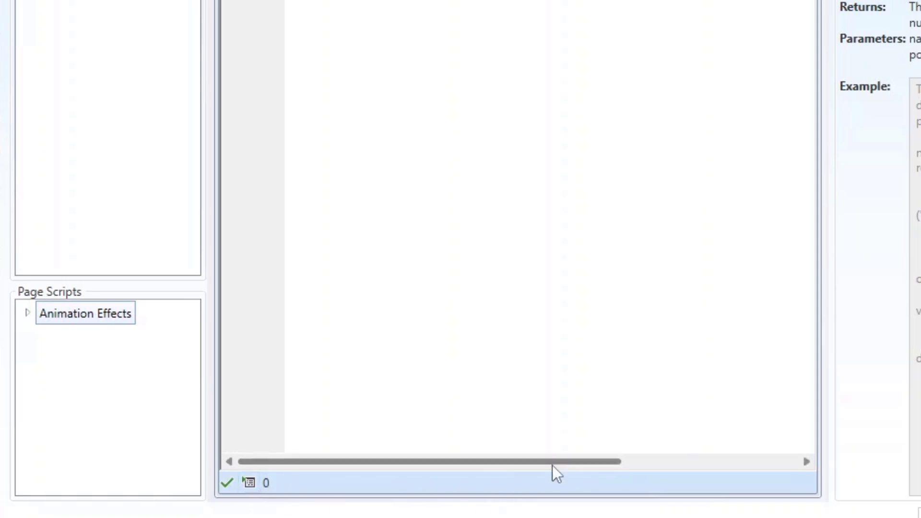
left_click_drag(551, 462, 431, 460)
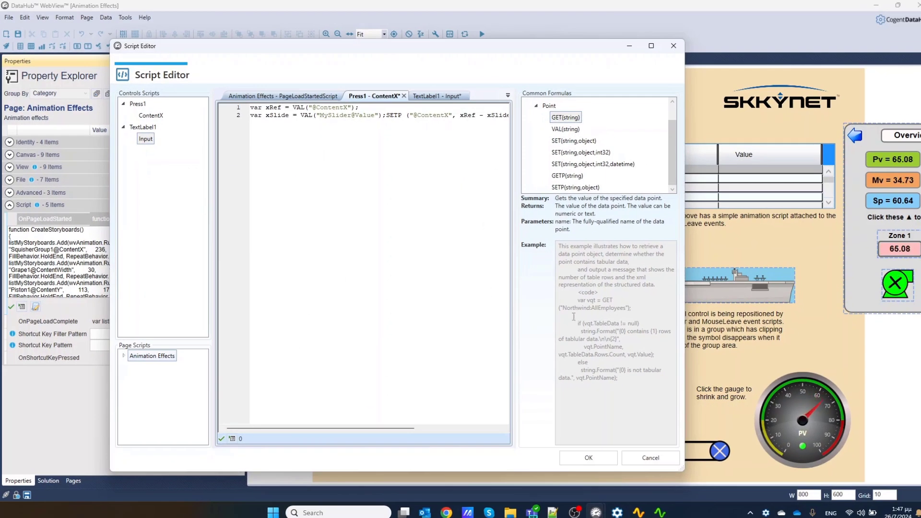
left_click(658, 461)
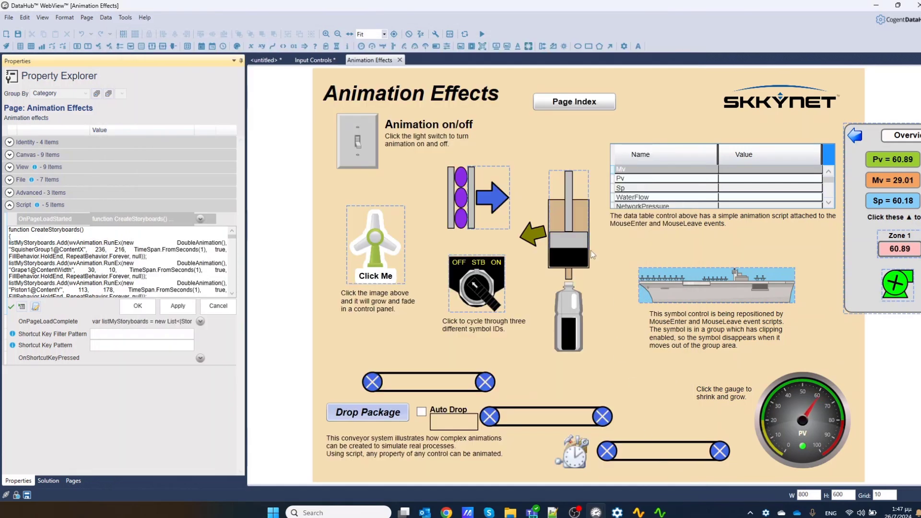